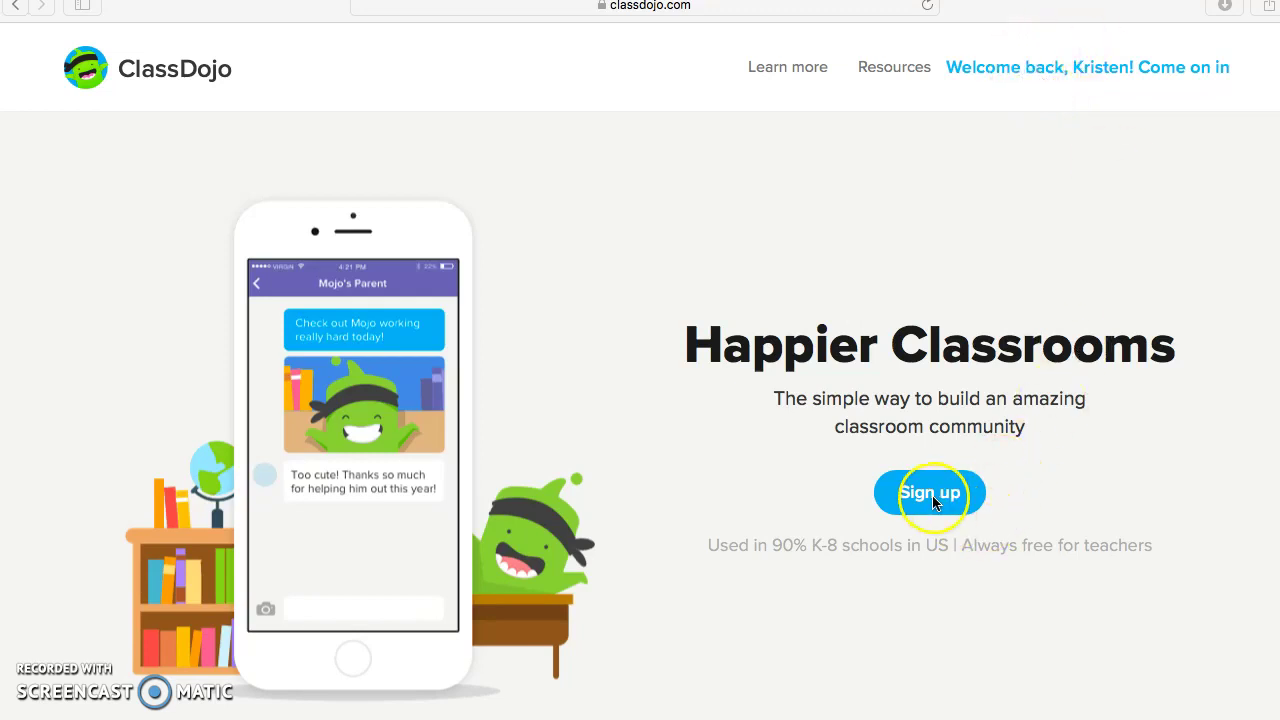
From the teacher account, create a Kindergarten class named 'Tutorial'
{"action": "left_click", "coordinate": [1020, 66]}
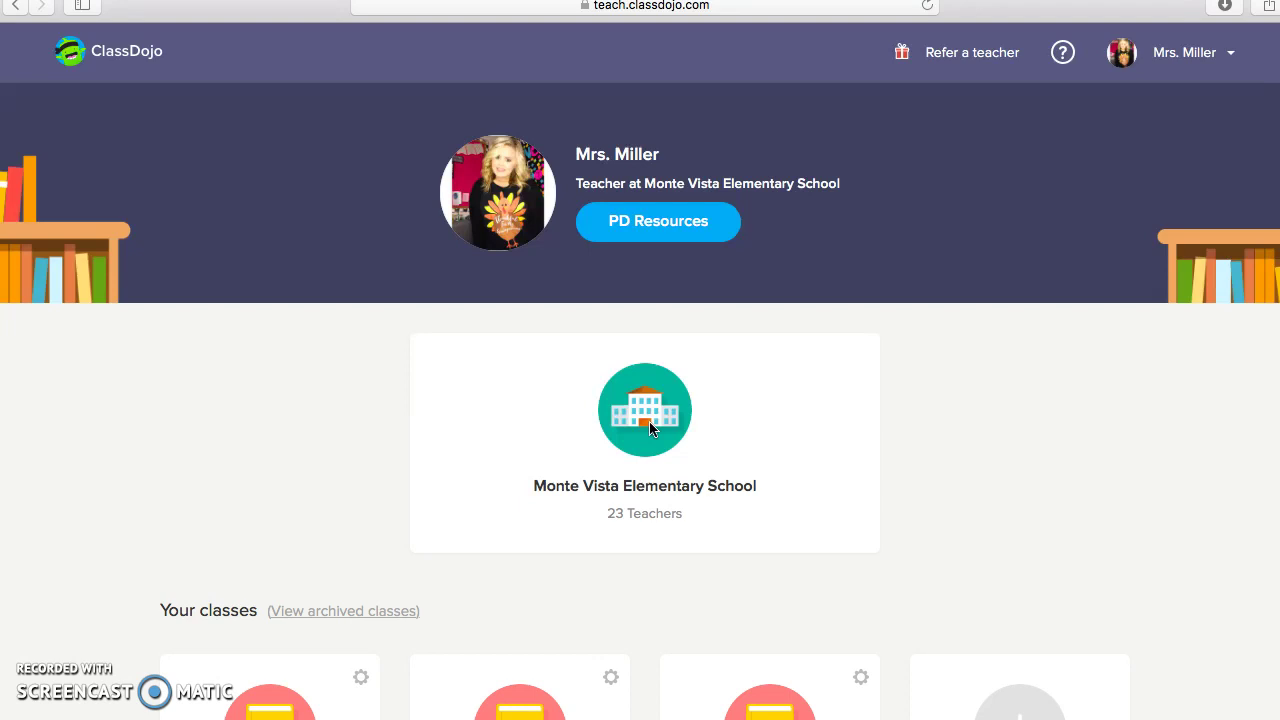
{"action": "scroll", "coordinate": [649, 428], "scroll_direction": "down", "scroll_amount": 5}
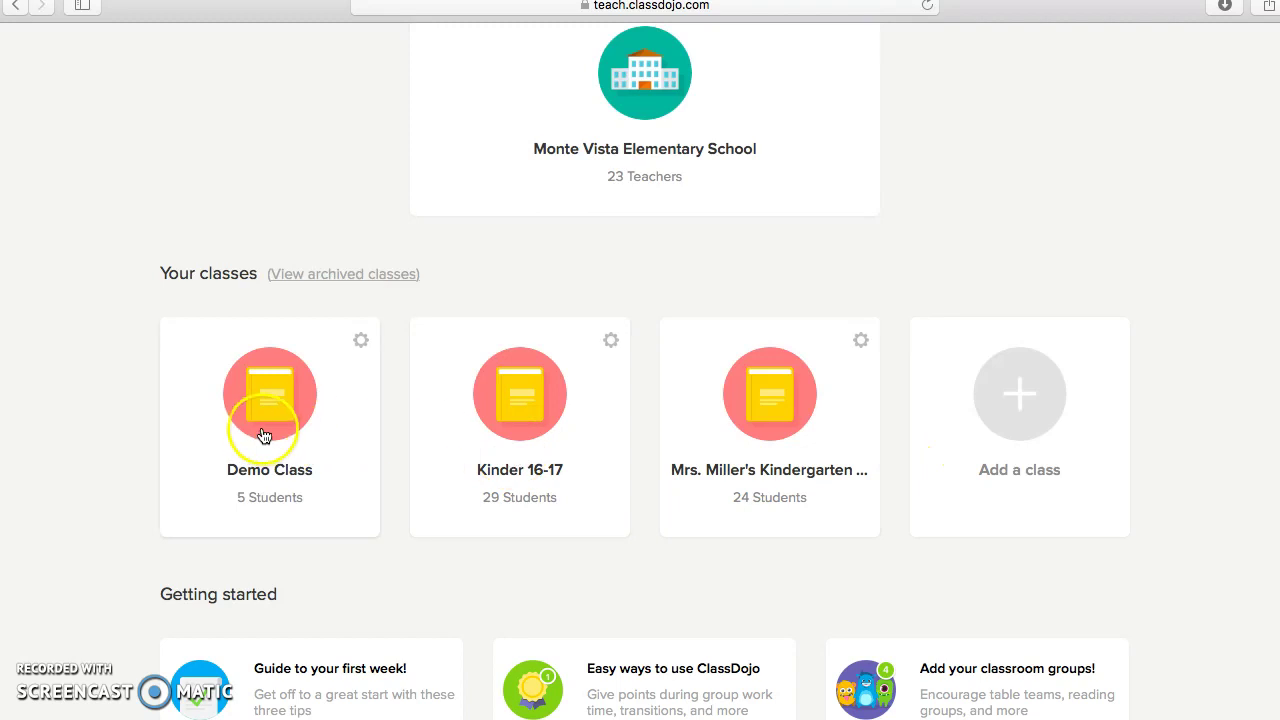
{"action": "left_click", "coordinate": [1024, 400]}
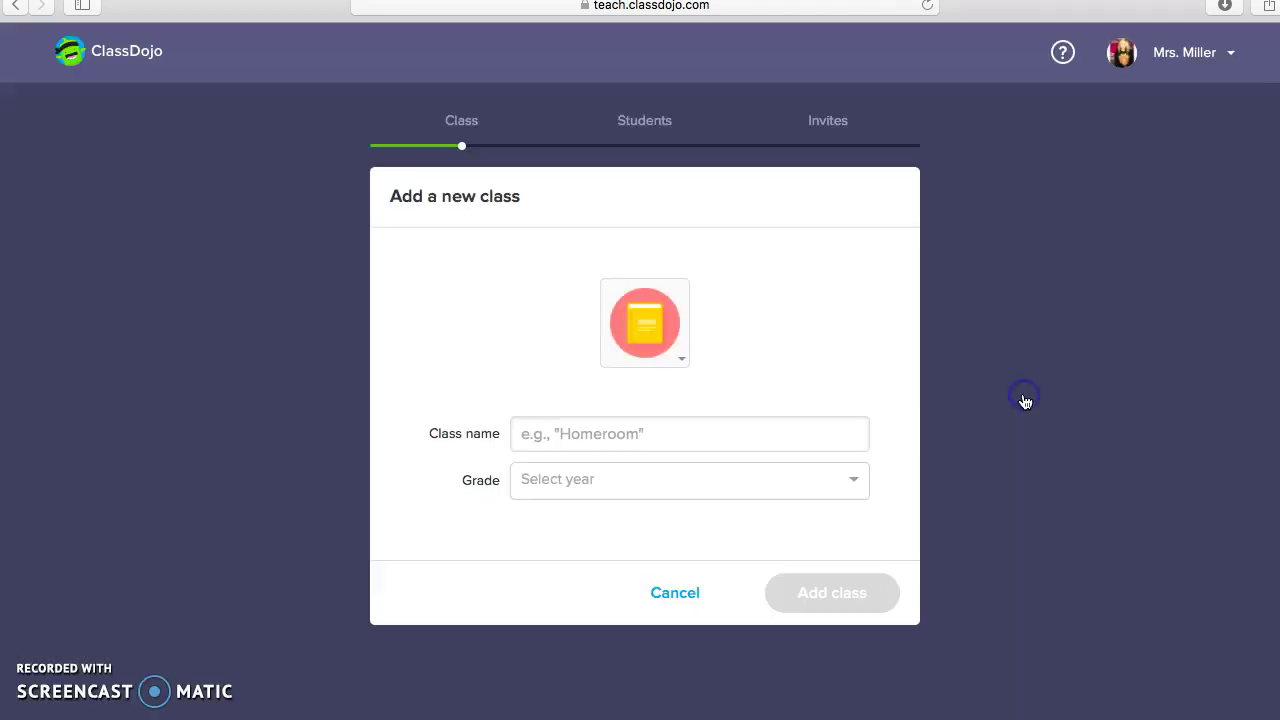
{"action": "left_click", "coordinate": [528, 432]}
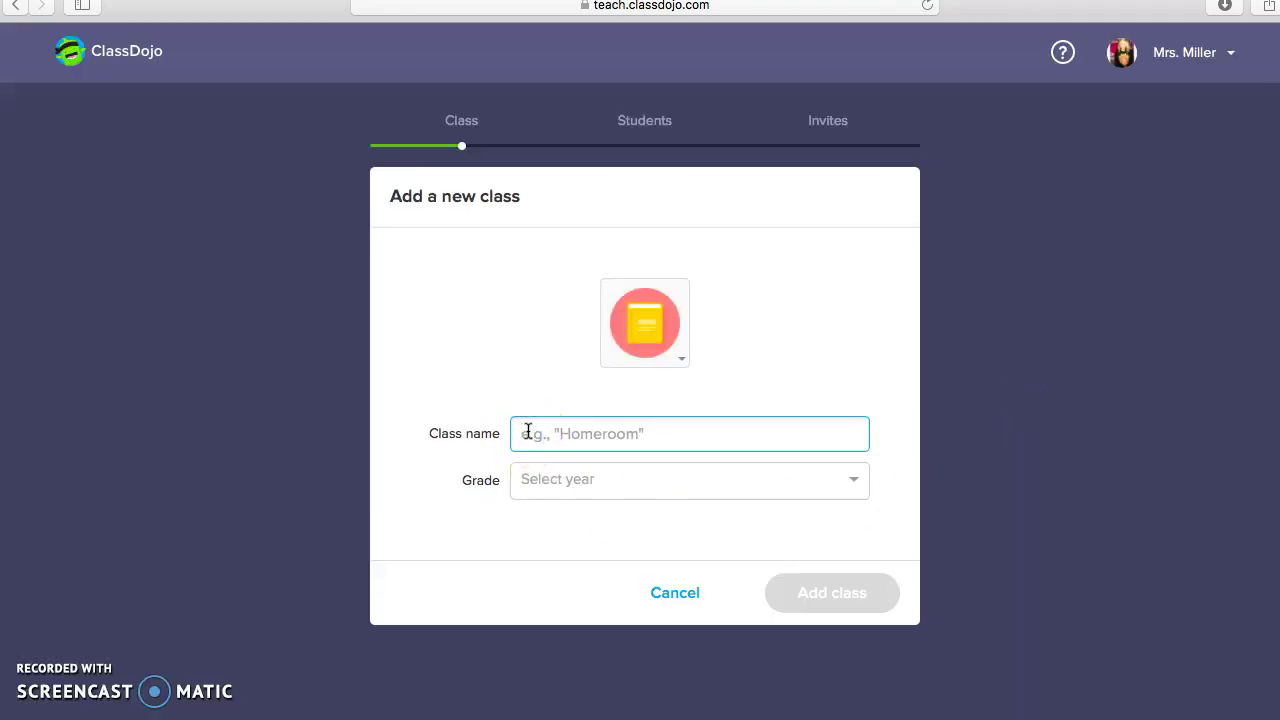
{"action": "type", "text": "Tut"}
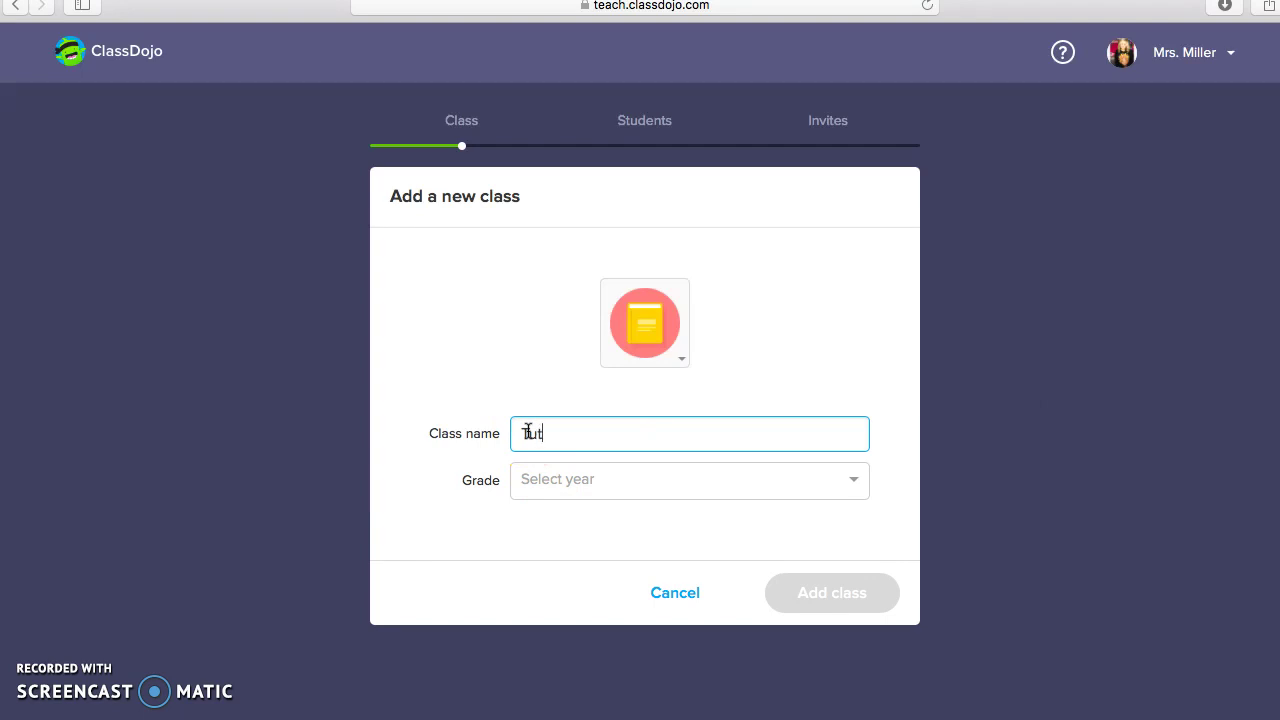
{"action": "type", "text": "orial"}
{"action": "left_click", "coordinate": [586, 484]}
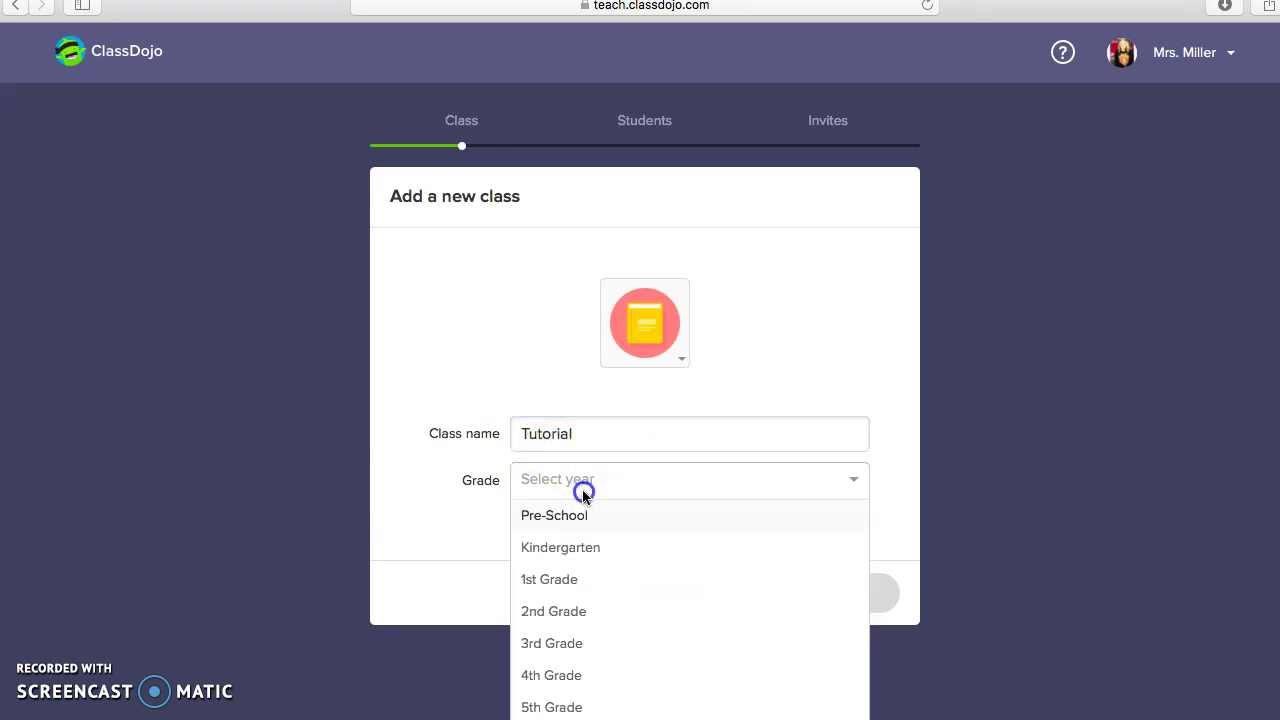
{"action": "left_click", "coordinate": [588, 550]}
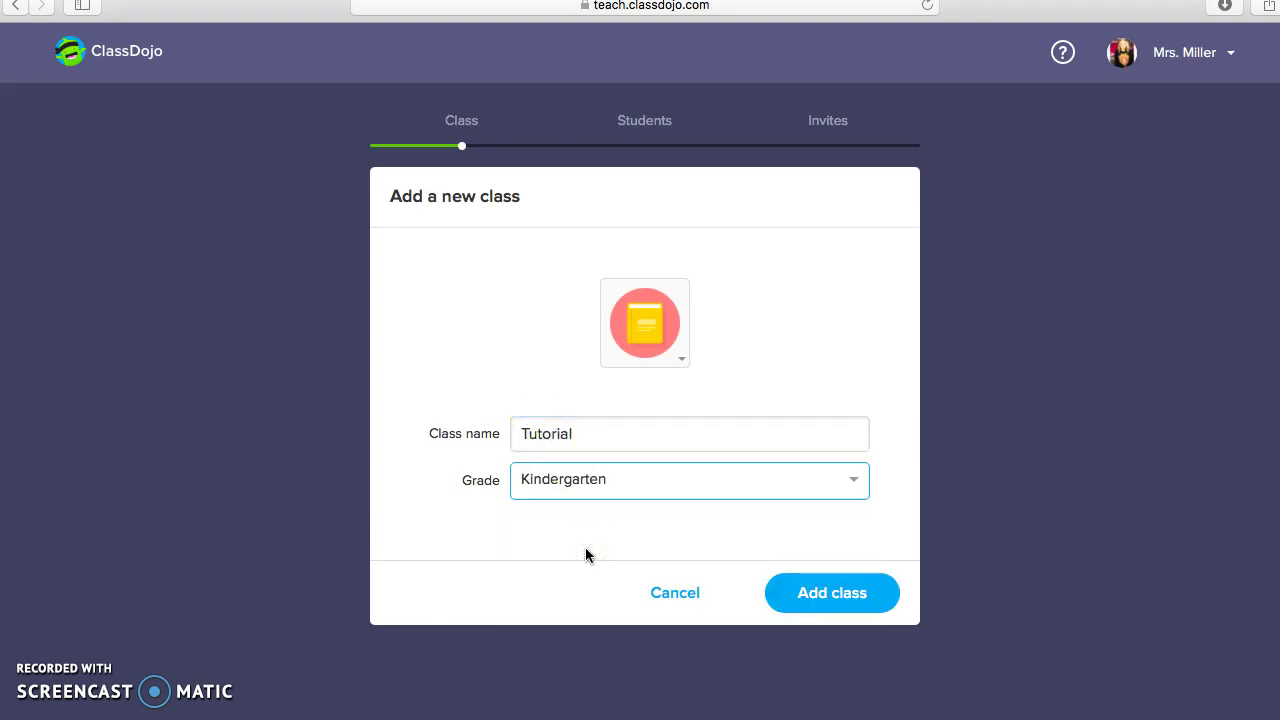
{"action": "left_click", "coordinate": [828, 605]}
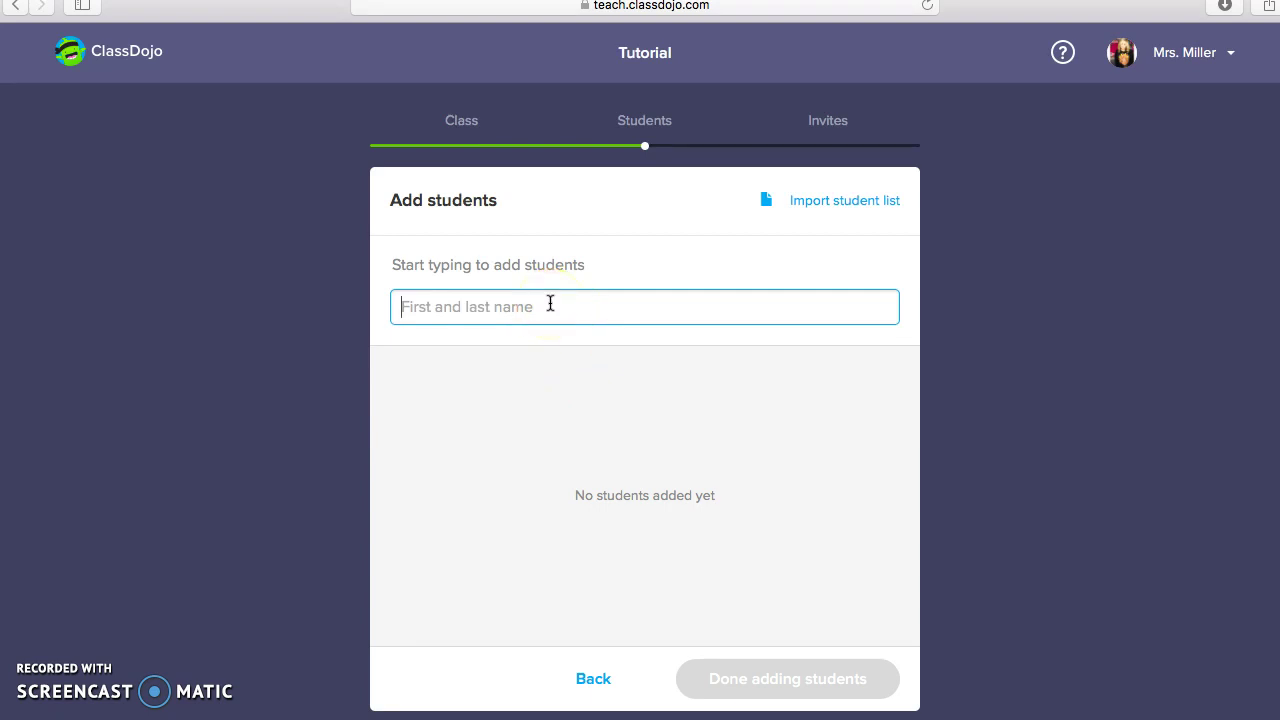
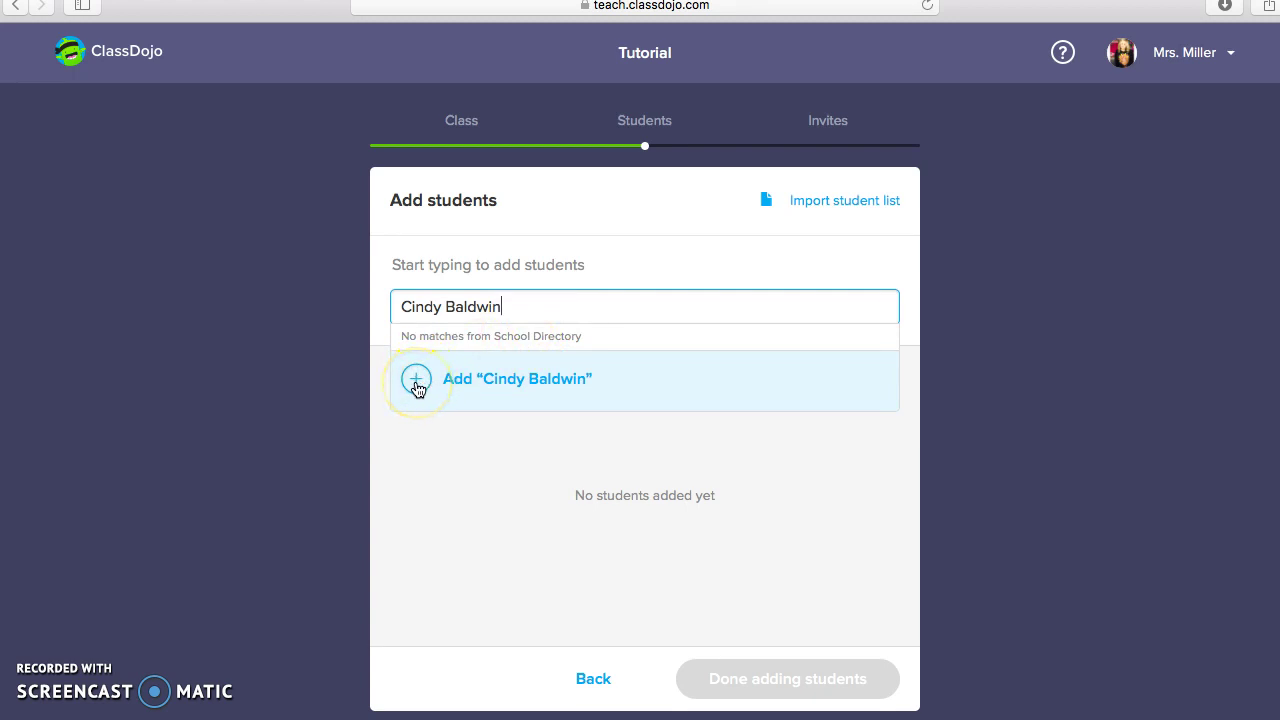
Add the first two students to the Tutorial class by full name
{"action": "left_click", "coordinate": [417, 385]}
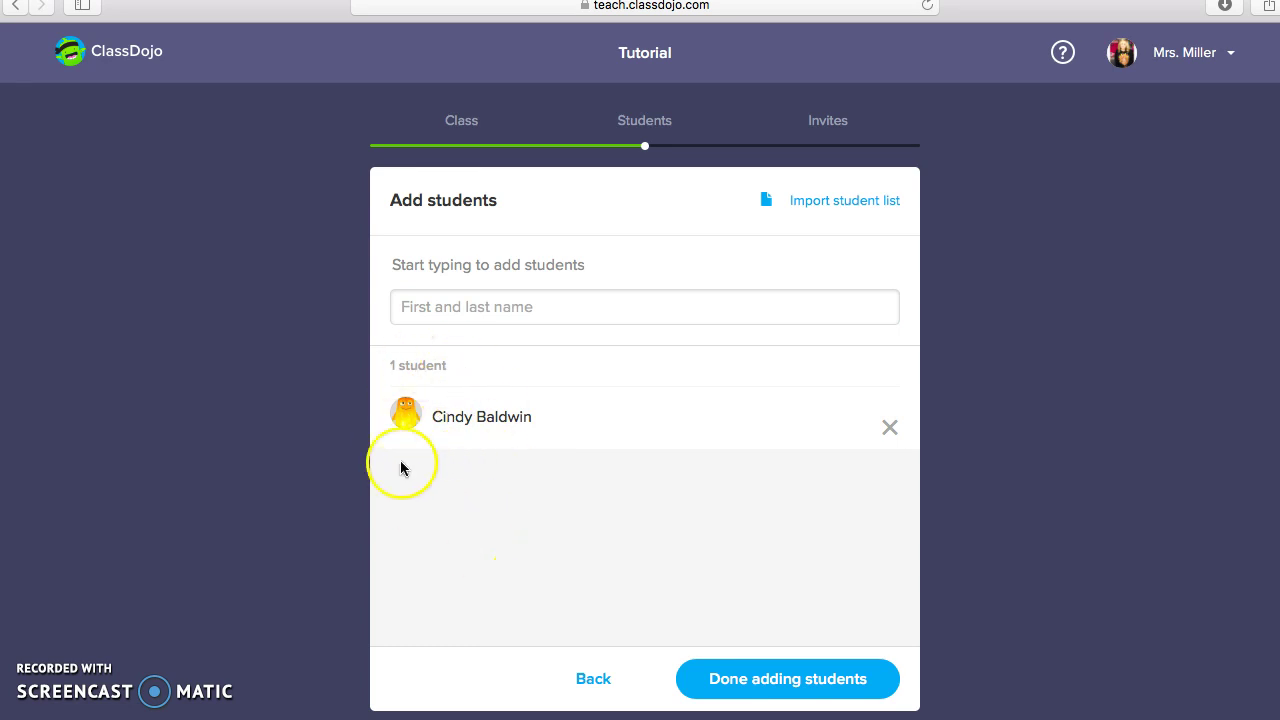
{"action": "left_click", "coordinate": [460, 300]}
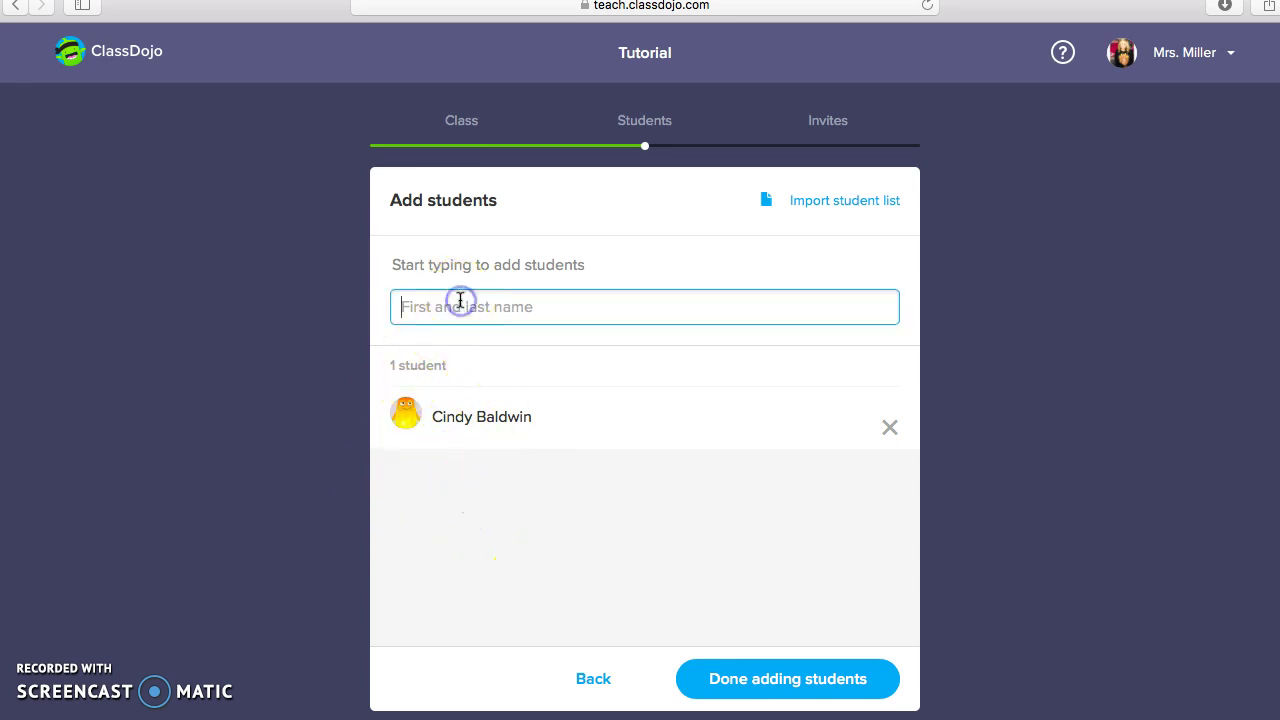
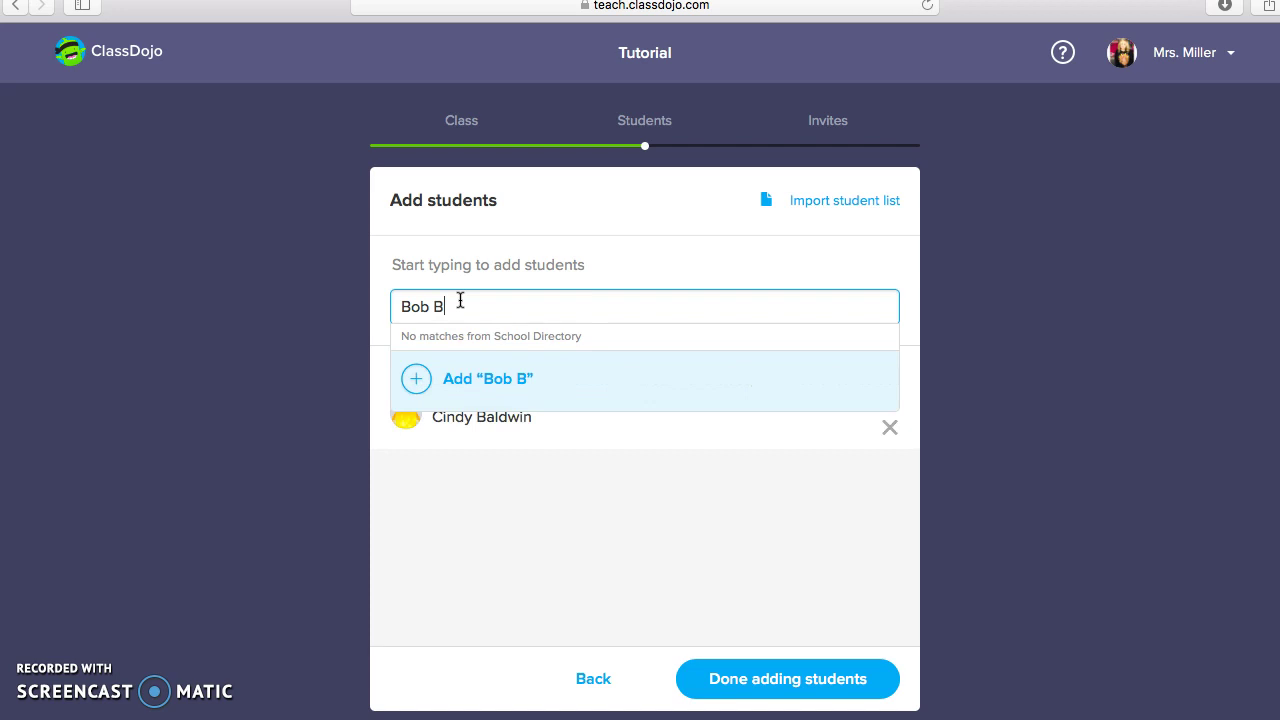
{"action": "left_click", "coordinate": [418, 378]}
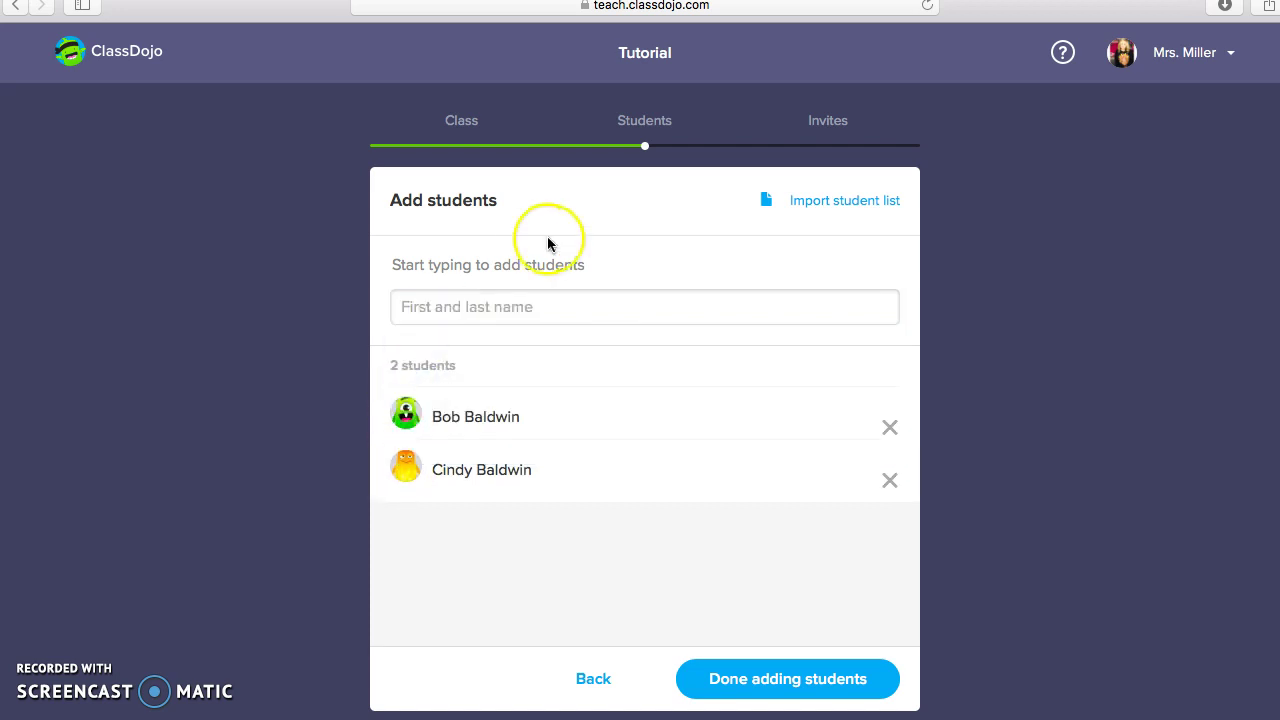
Add the remaining three students, then finish adding students
{"action": "left_click", "coordinate": [537, 307]}
{"action": "key", "text": "Return"}
{"action": "key", "text": "Return"}
{"action": "key", "text": "Return"}
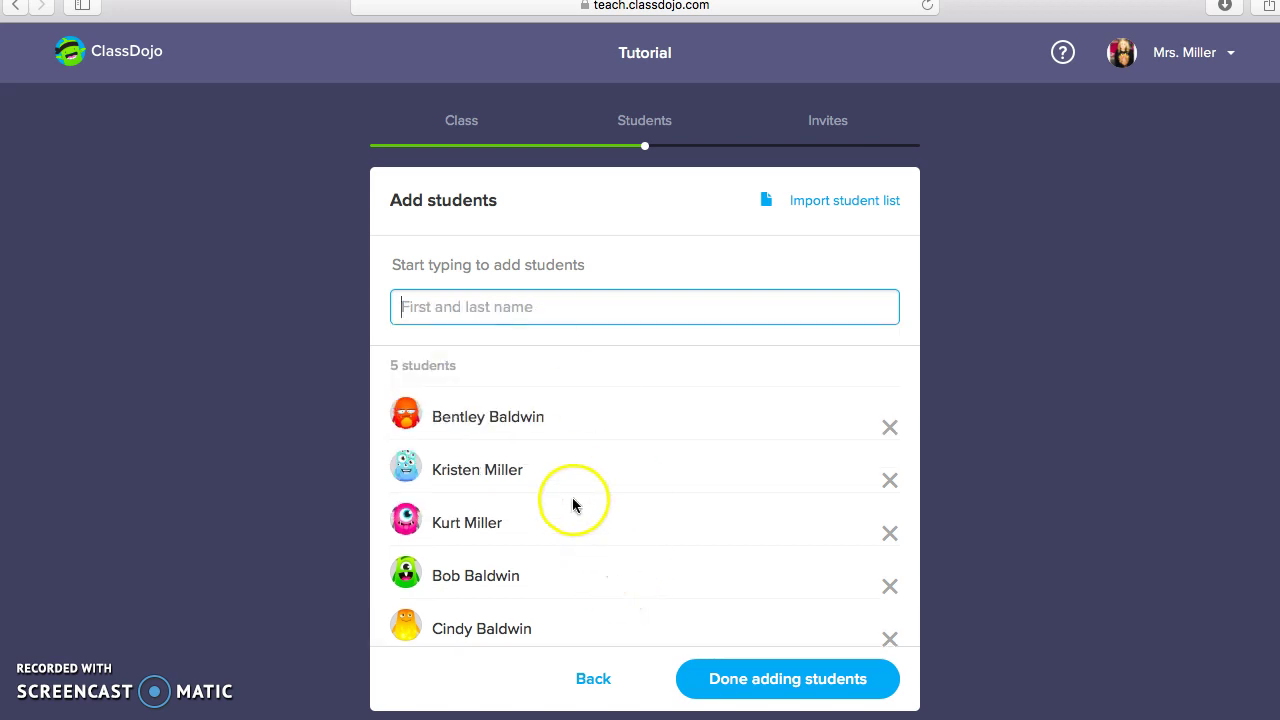
{"action": "scroll", "coordinate": [588, 508], "scroll_direction": "down", "scroll_amount": 1}
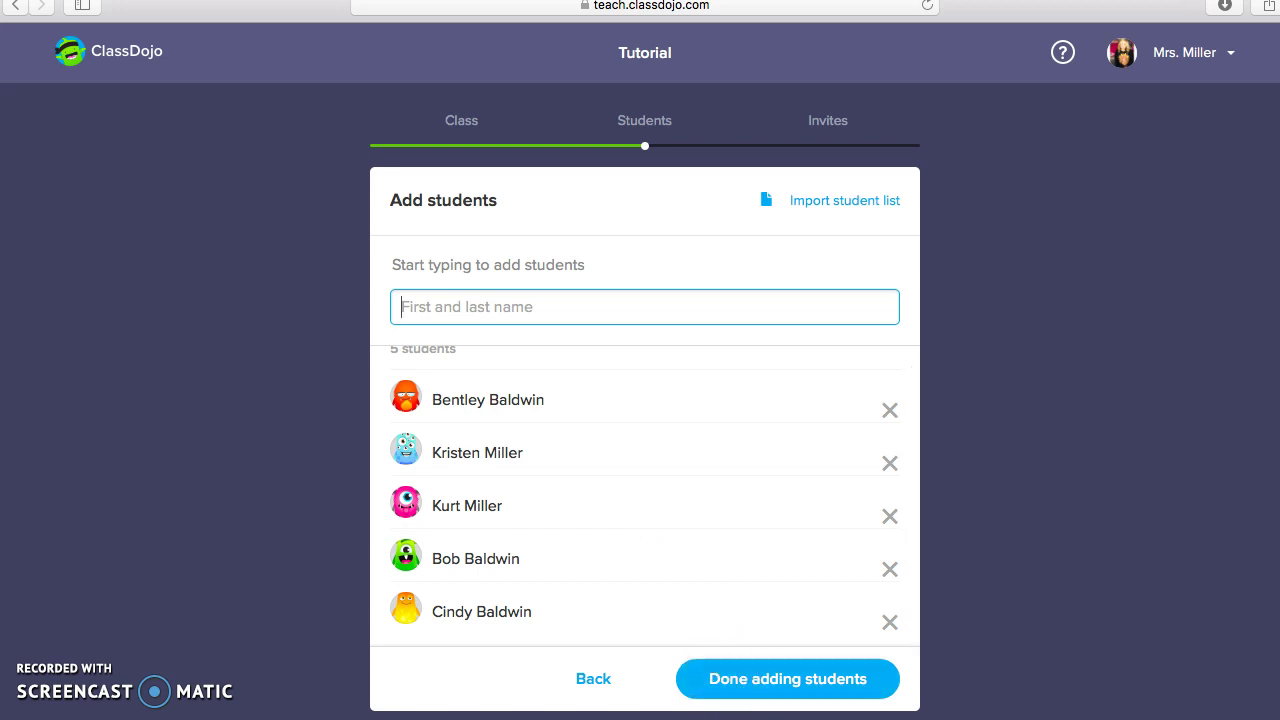
{"action": "left_click", "coordinate": [736, 684]}
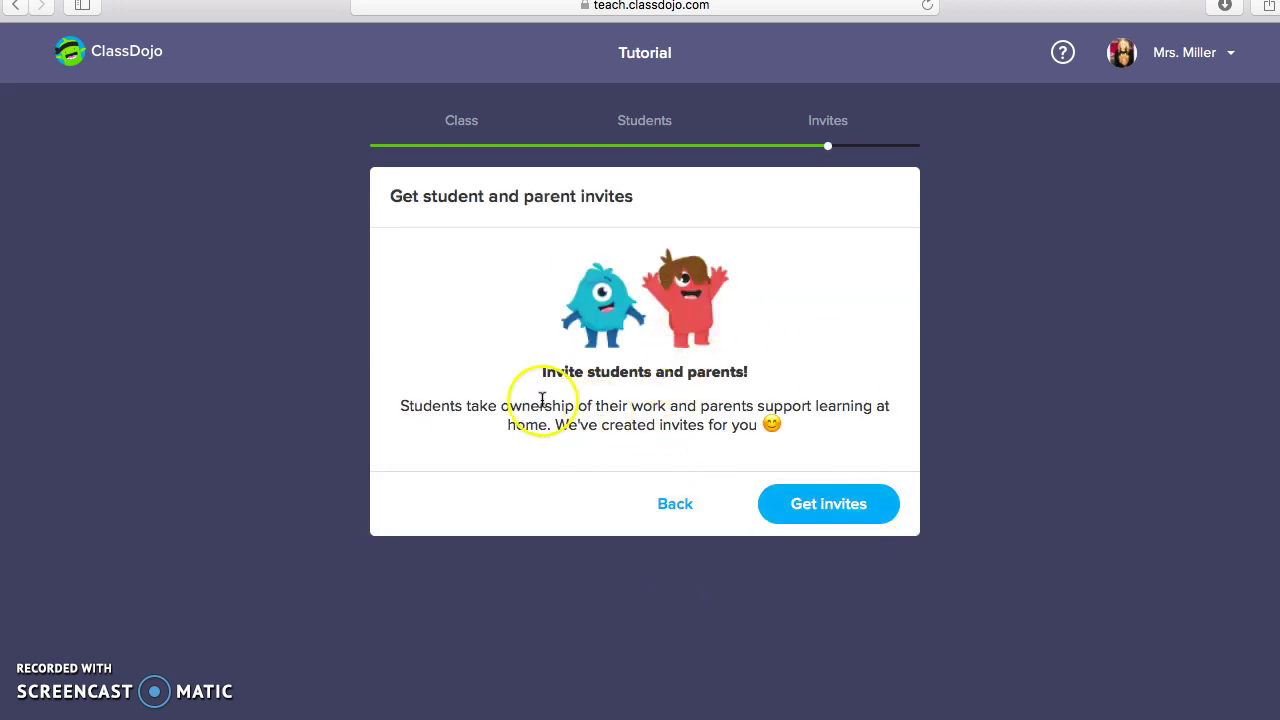
Download the printable student and parent invites PDF
{"action": "left_click", "coordinate": [806, 506]}
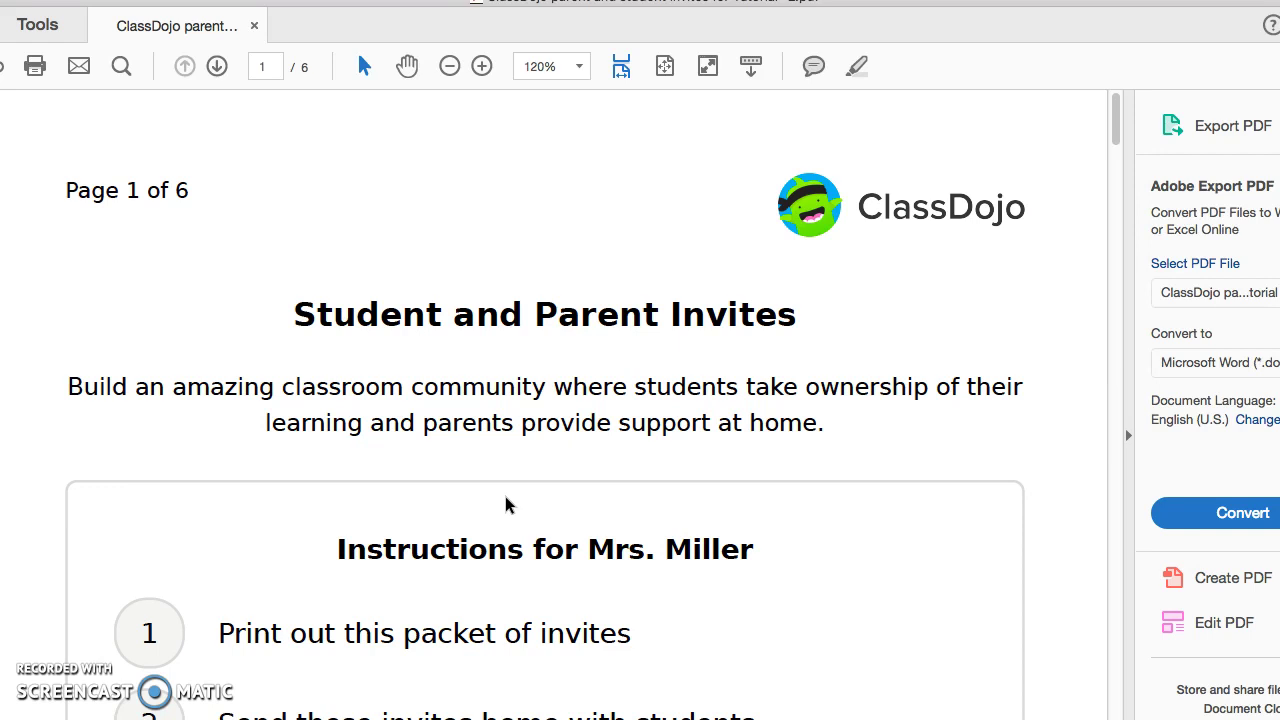
Scroll the invites PDF down to the page showing a student's parent code
{"action": "scroll", "coordinate": [506, 505], "scroll_direction": "down", "scroll_amount": 10}
{"action": "scroll", "coordinate": [506, 505], "scroll_direction": "down", "scroll_amount": 15}
{"action": "scroll", "coordinate": [506, 505], "scroll_direction": "down", "scroll_amount": 1}
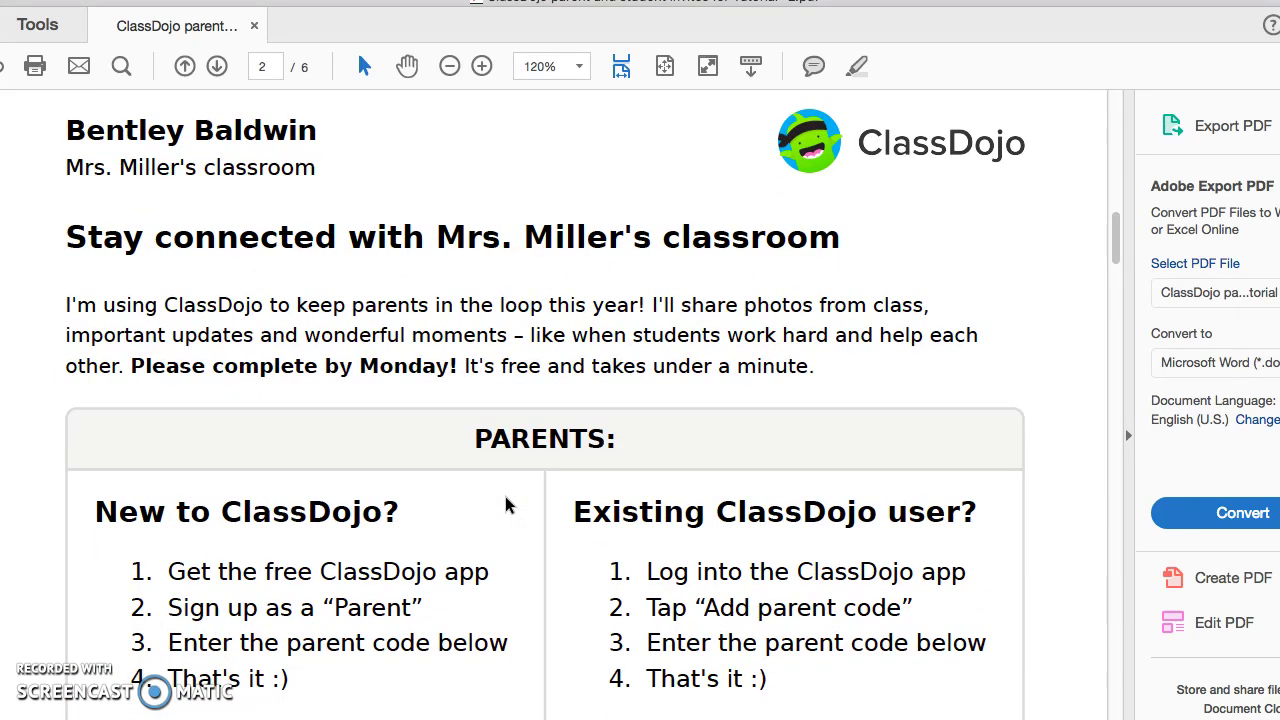
{"action": "scroll", "coordinate": [506, 505], "scroll_direction": "down", "scroll_amount": 1}
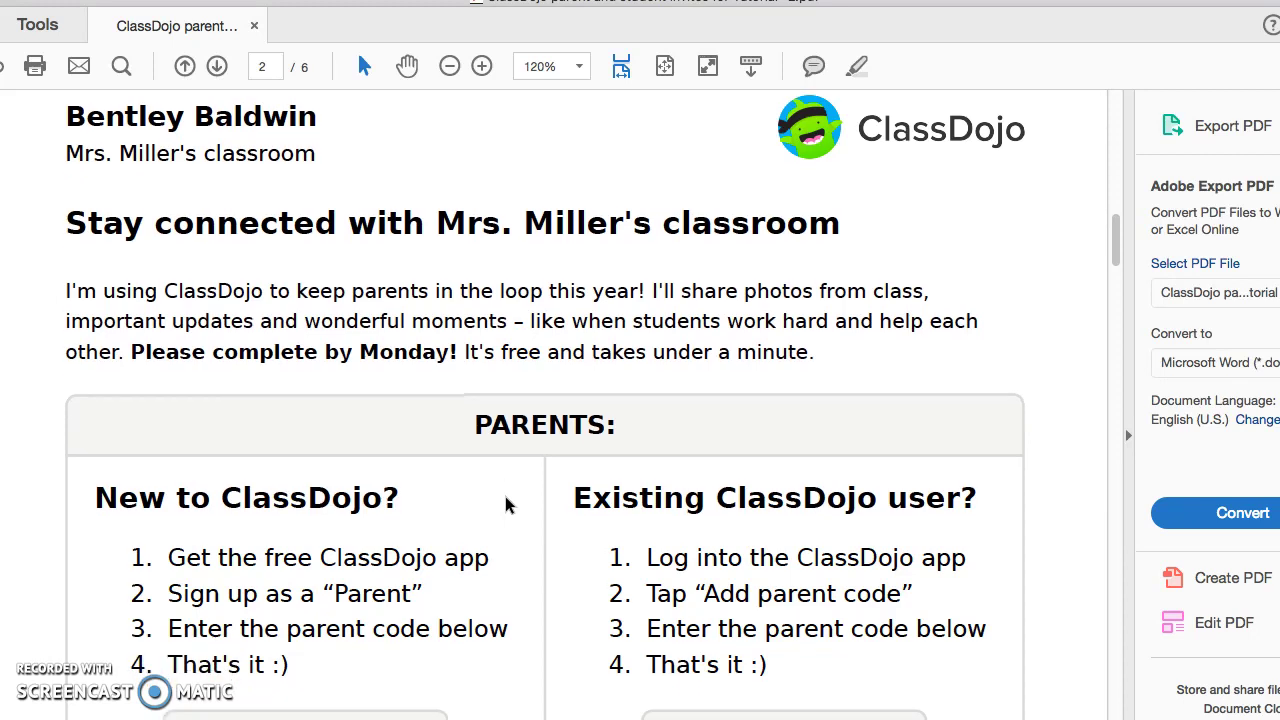
{"action": "scroll", "coordinate": [506, 505], "scroll_direction": "down", "scroll_amount": 1}
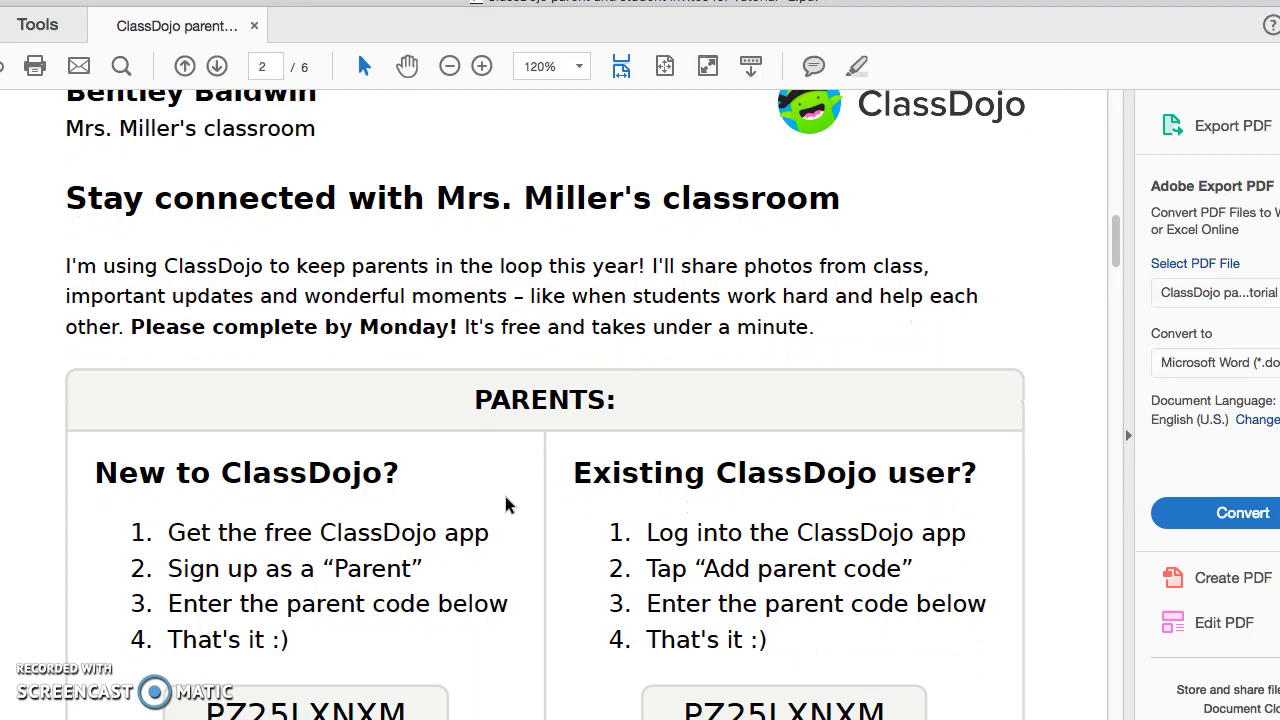
{"action": "scroll", "coordinate": [506, 505], "scroll_direction": "down", "scroll_amount": 2}
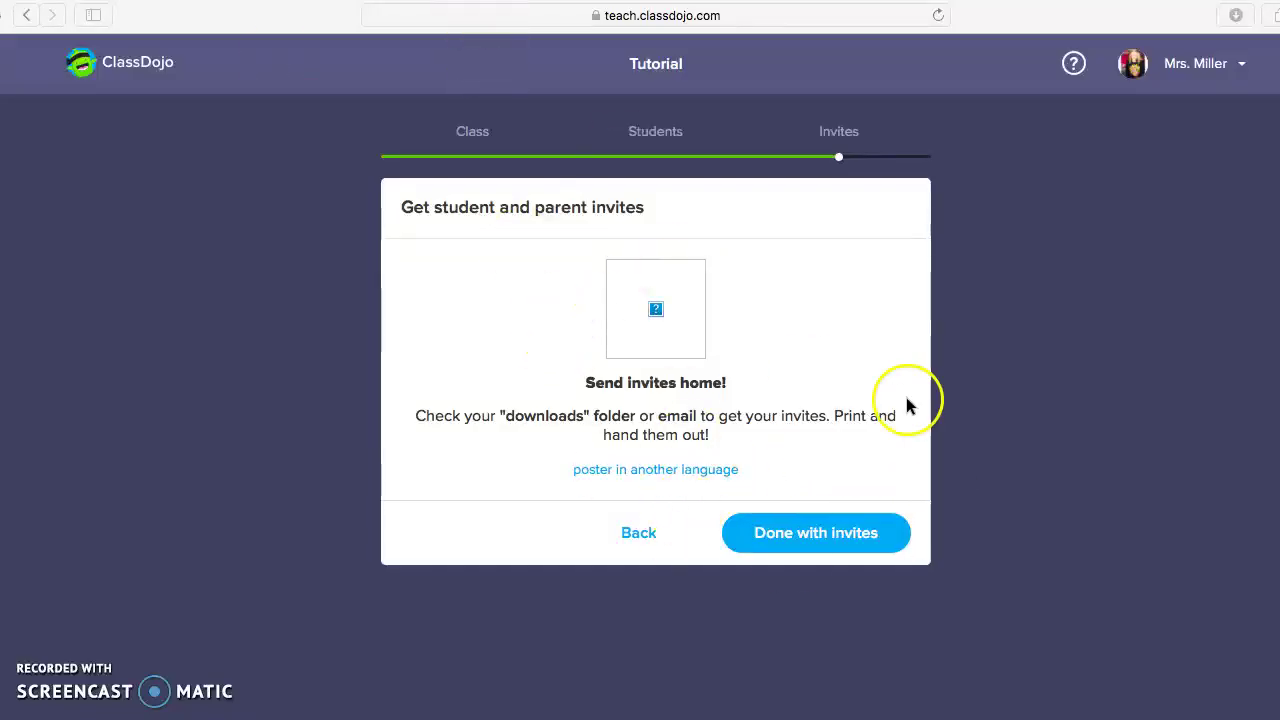
Finish the invites step to load the Tutorial Classroom view
{"action": "left_click", "coordinate": [846, 533]}
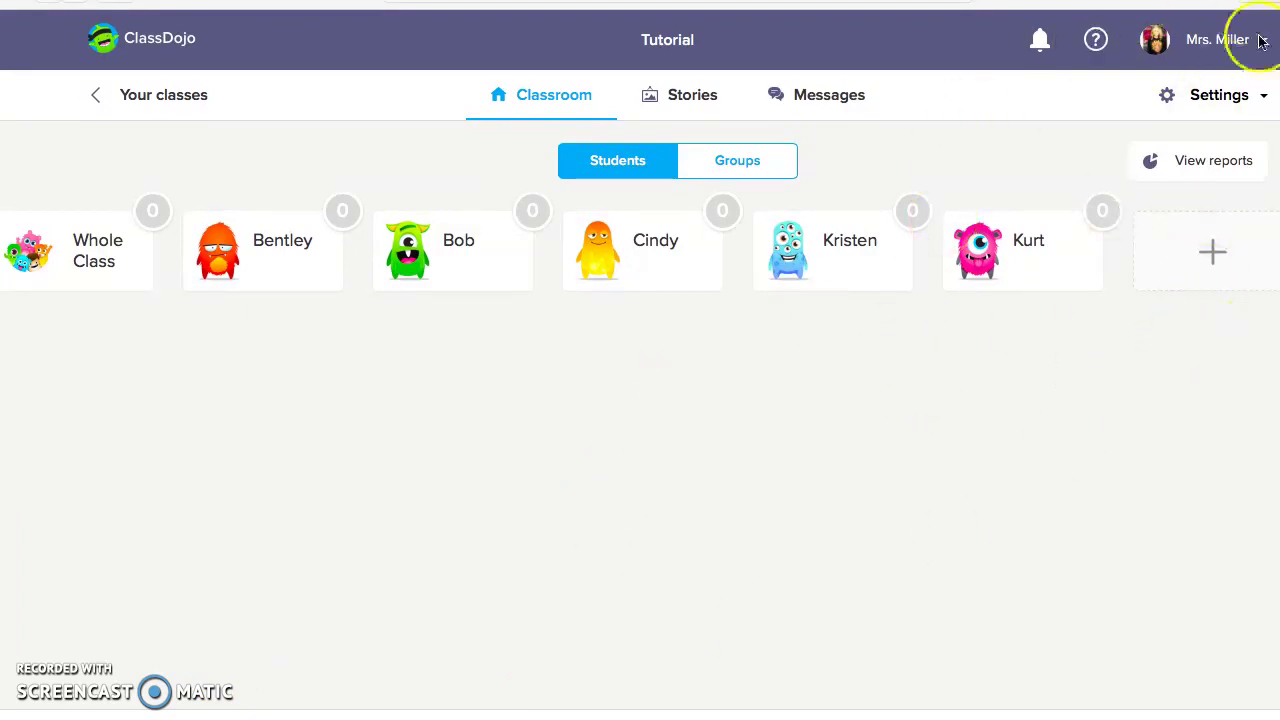
Open Edit class from the Settings menu and view the Parents invite list
{"action": "left_click", "coordinate": [1252, 98]}
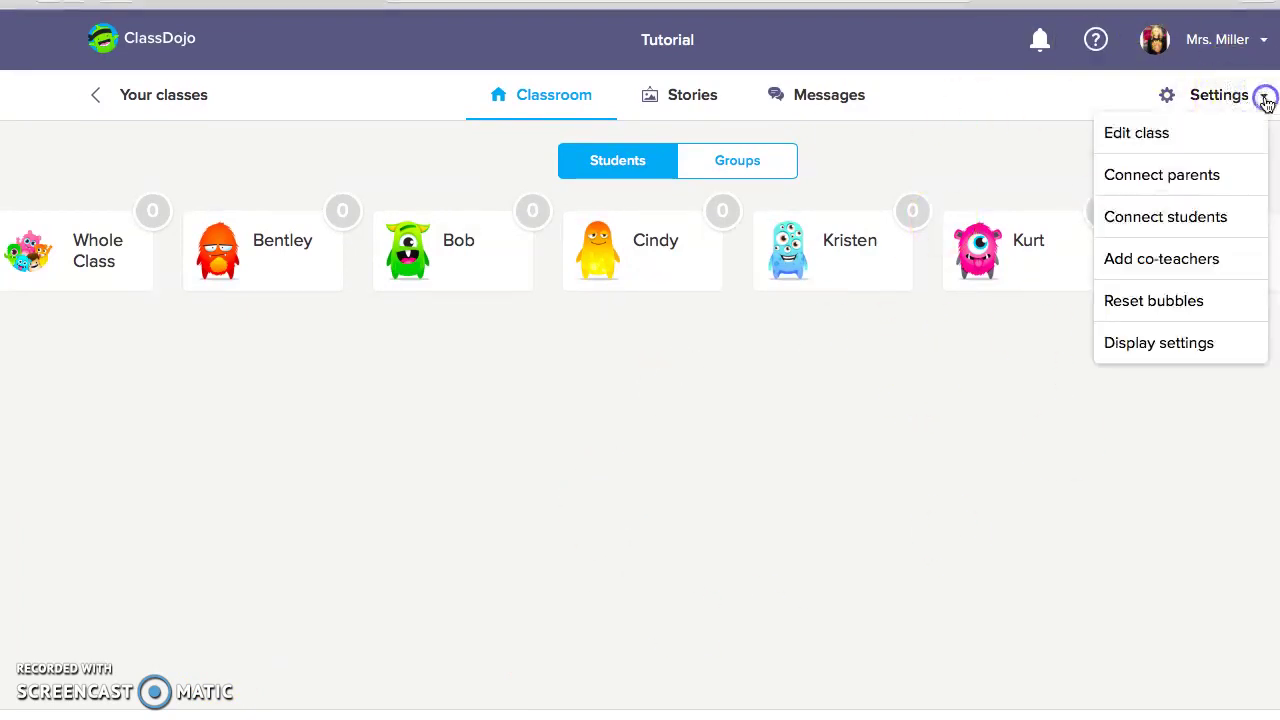
{"action": "left_click", "coordinate": [1252, 97]}
{"action": "left_click", "coordinate": [1188, 136]}
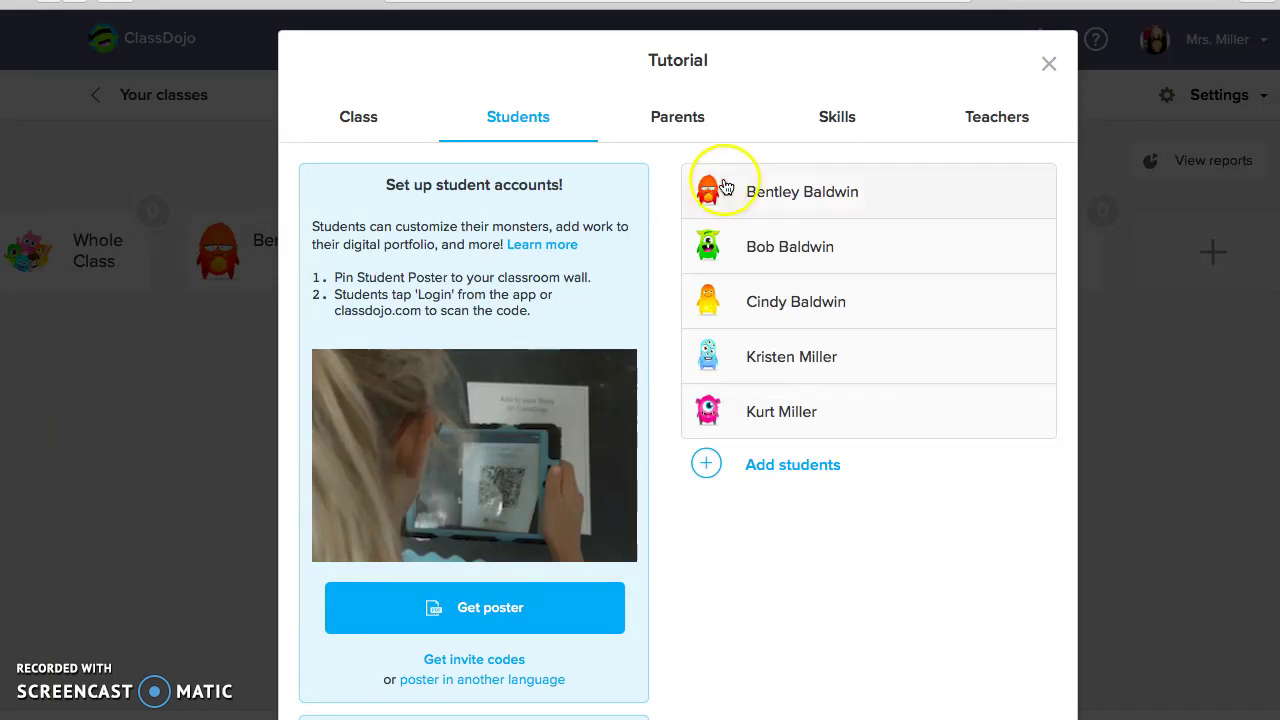
{"action": "left_click", "coordinate": [677, 116]}
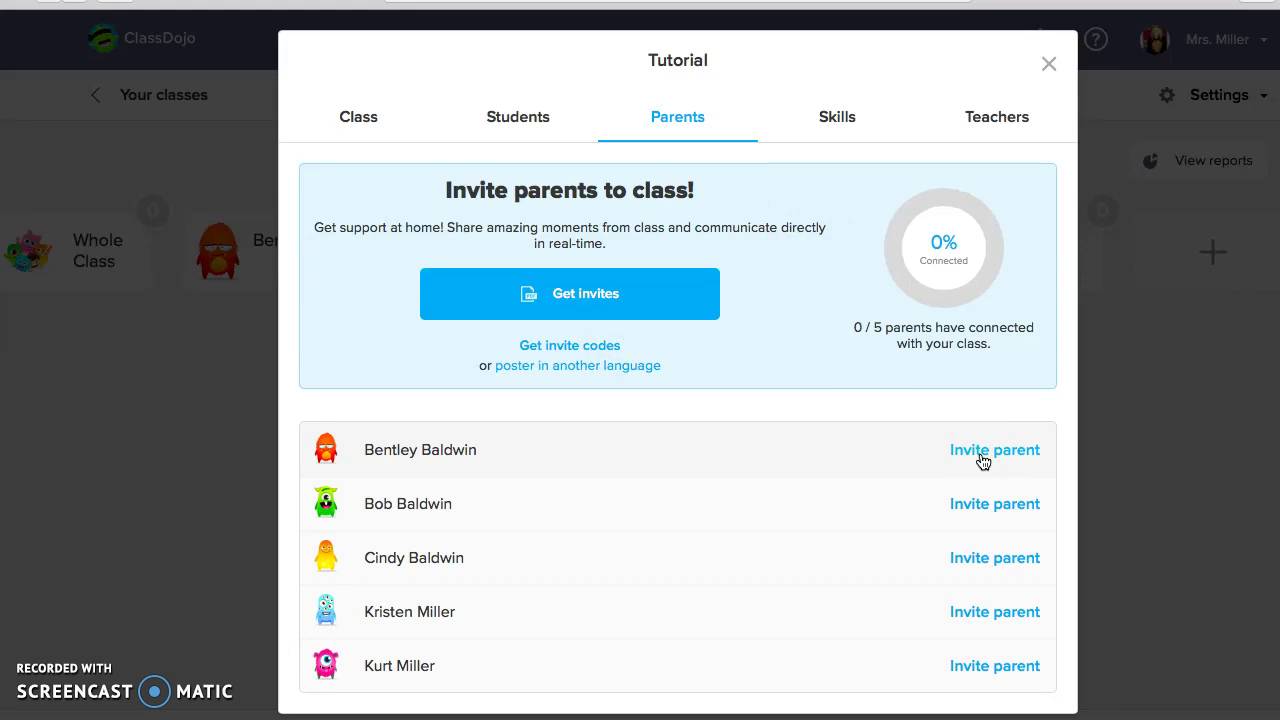
{"action": "left_click", "coordinate": [830, 120]}
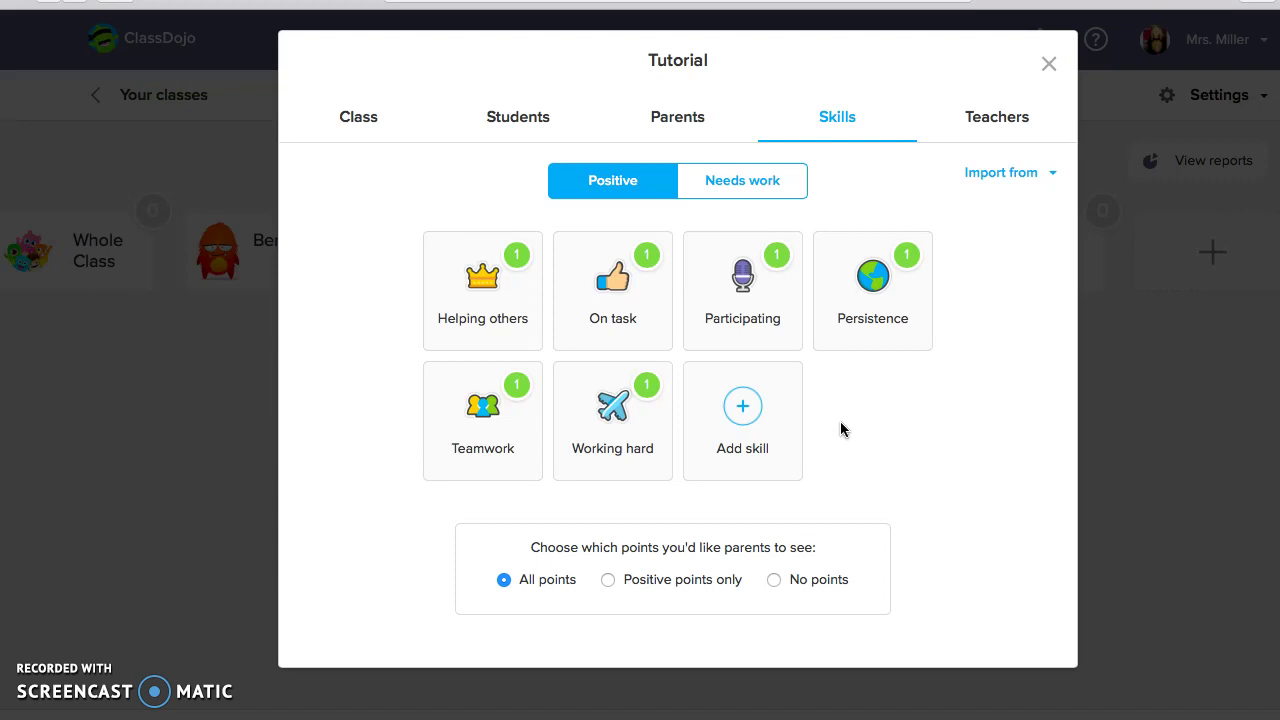
Start a new positive skill named 'Bucket Filling' with a heart icon
{"action": "left_click", "coordinate": [778, 417]}
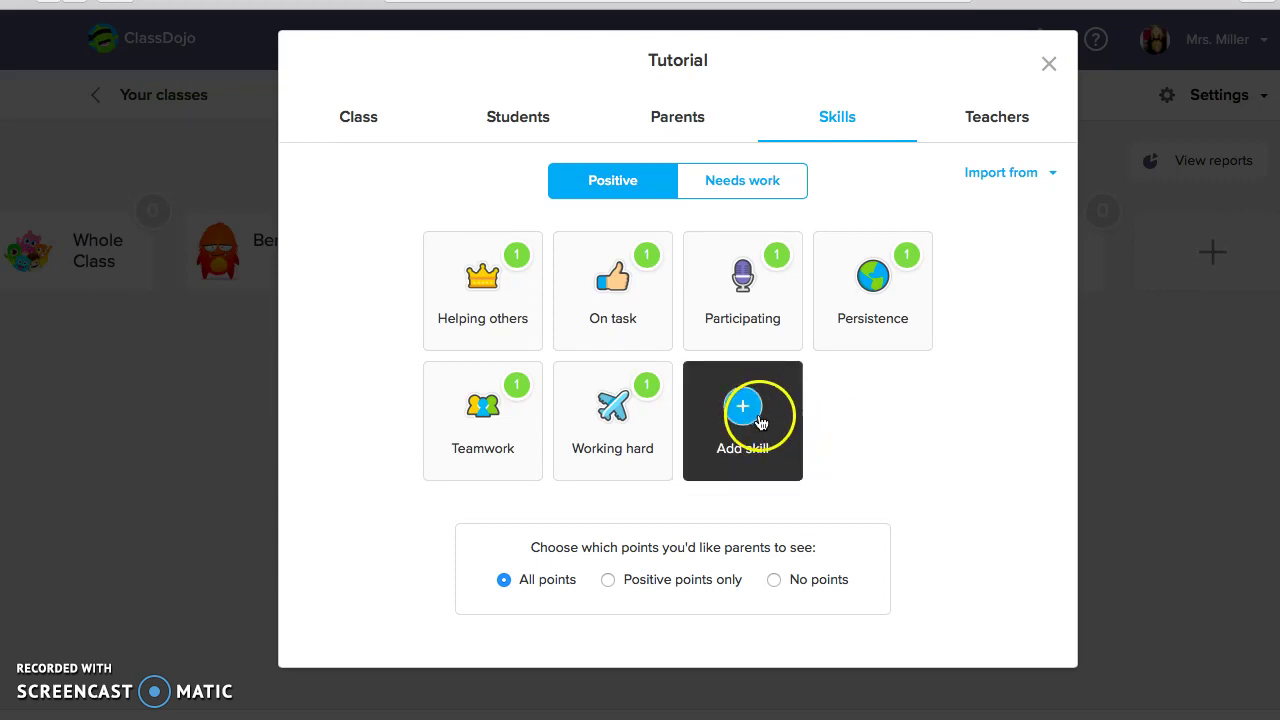
{"action": "left_click", "coordinate": [742, 406]}
{"action": "left_click", "coordinate": [742, 406]}
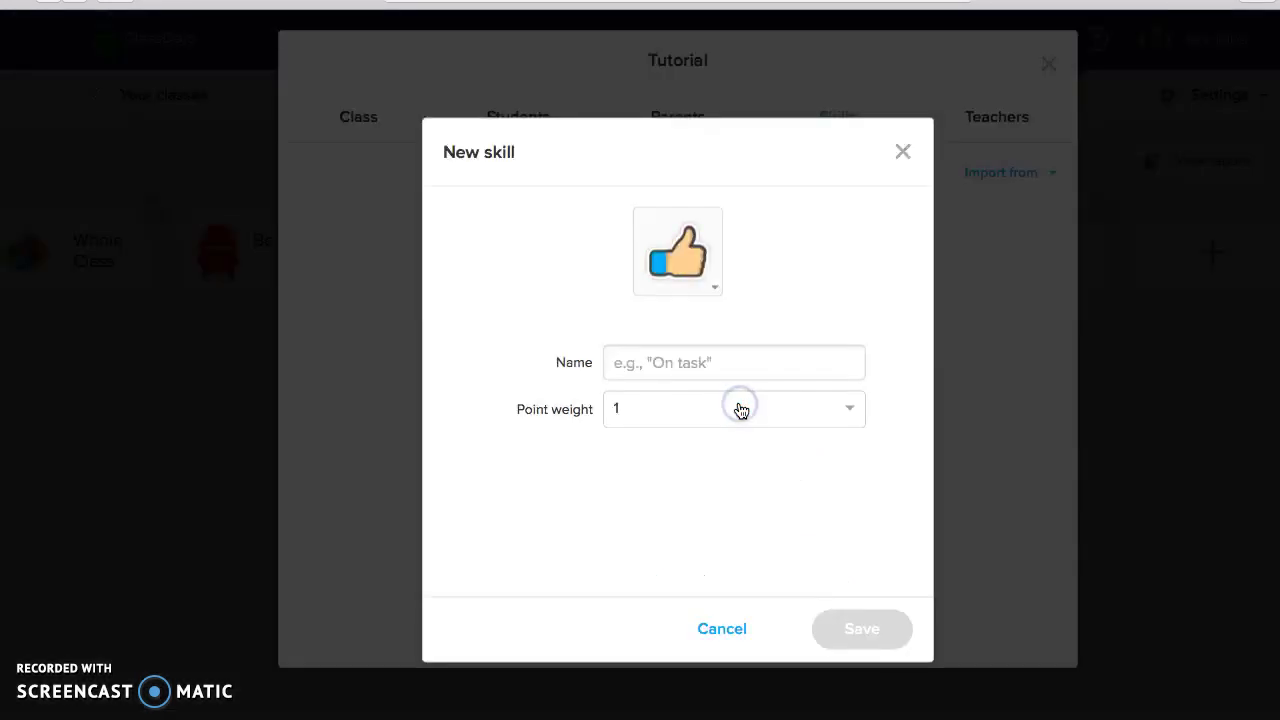
{"action": "left_click", "coordinate": [692, 364]}
{"action": "type", "text": "Bucket"}
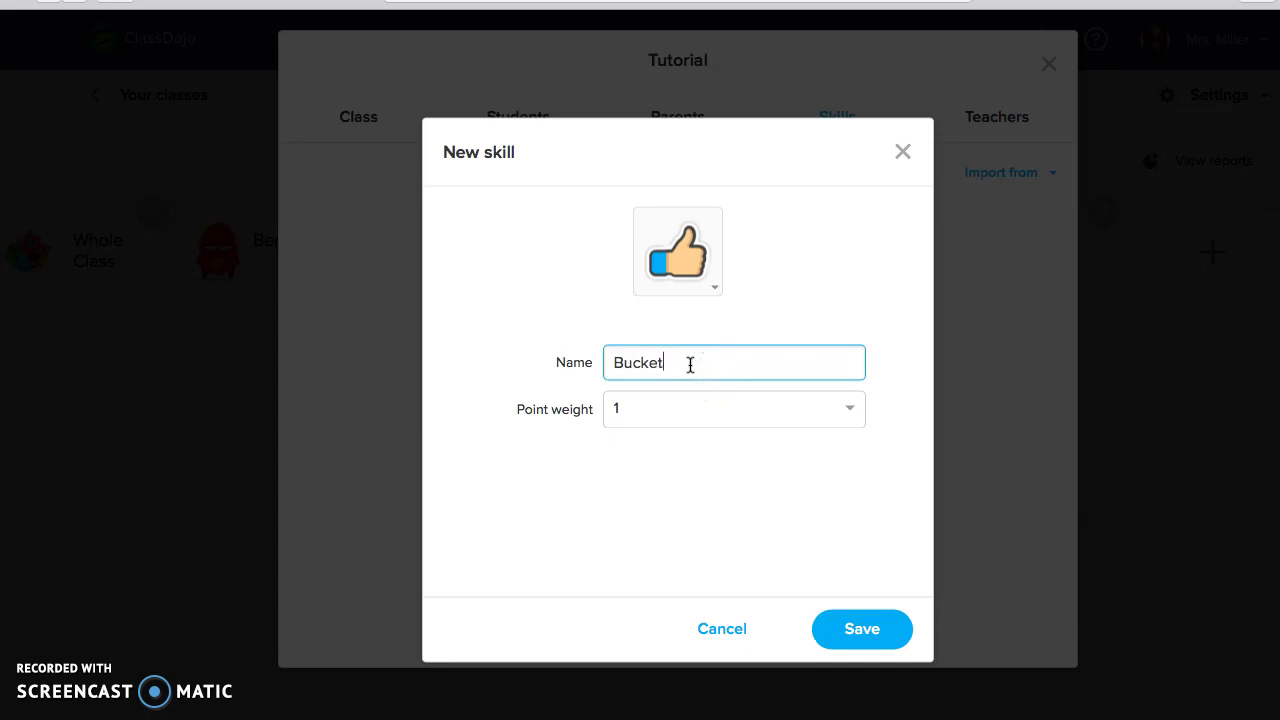
{"action": "type", "text": " Filling"}
{"action": "left_click", "coordinate": [709, 289]}
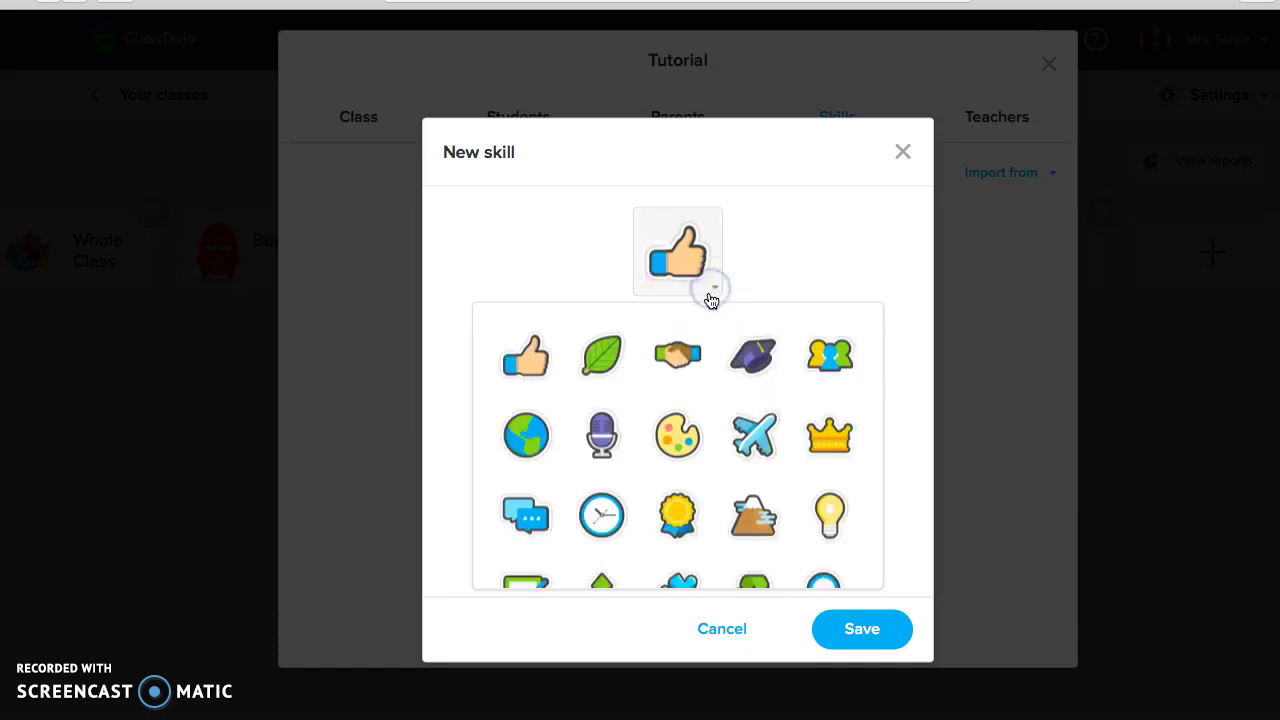
{"action": "scroll", "coordinate": [680, 435], "scroll_direction": "down", "scroll_amount": 3}
{"action": "scroll", "coordinate": [711, 450], "scroll_direction": "down", "scroll_amount": 4}
{"action": "scroll", "coordinate": [726, 466], "scroll_direction": "up", "scroll_amount": 2}
{"action": "scroll", "coordinate": [726, 466], "scroll_direction": "up", "scroll_amount": 2}
{"action": "left_click", "coordinate": [740, 455]}
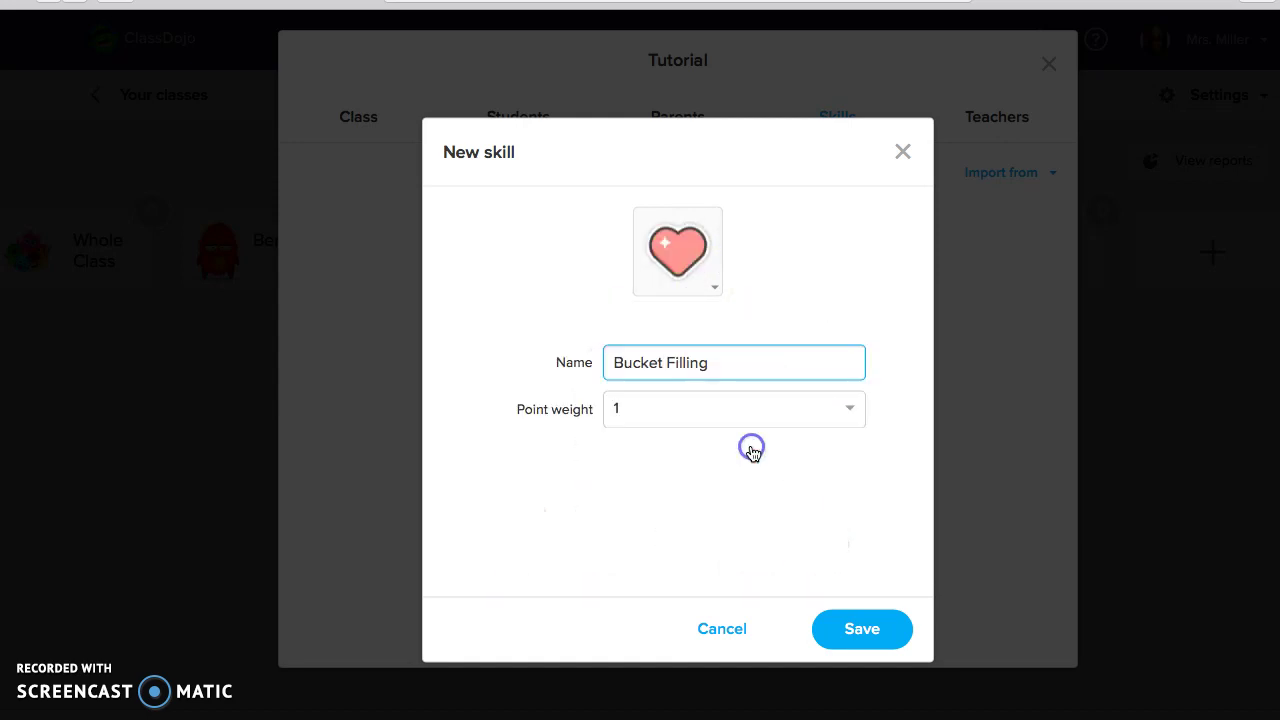
Set the skill's point weight to 1 and save it
{"action": "left_click", "coordinate": [849, 408]}
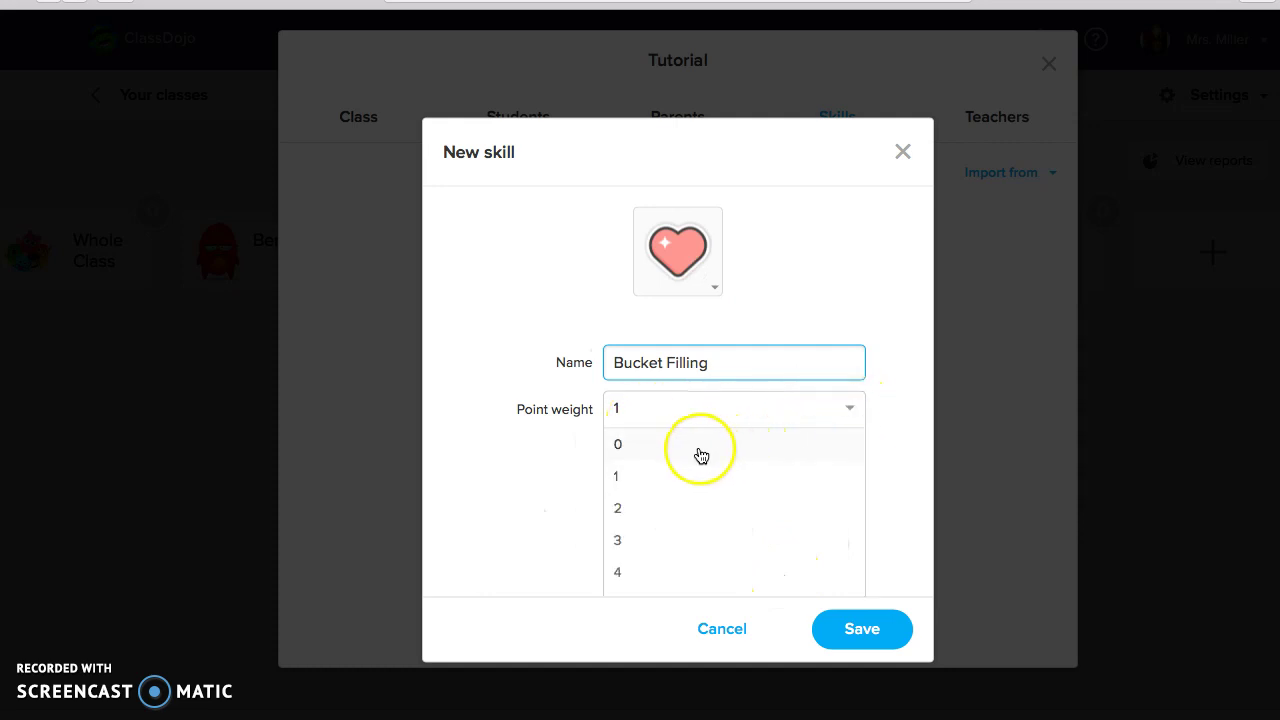
{"action": "scroll", "coordinate": [715, 450], "scroll_direction": "down", "scroll_amount": 1}
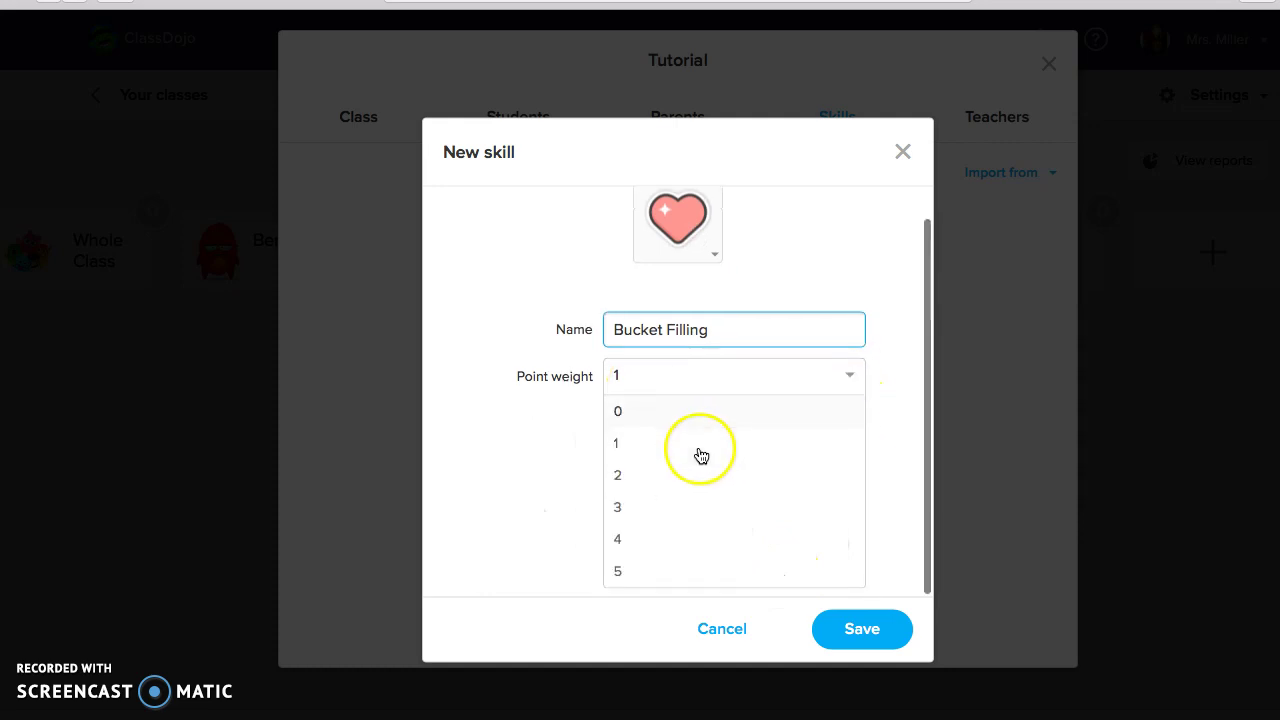
{"action": "left_click", "coordinate": [622, 450]}
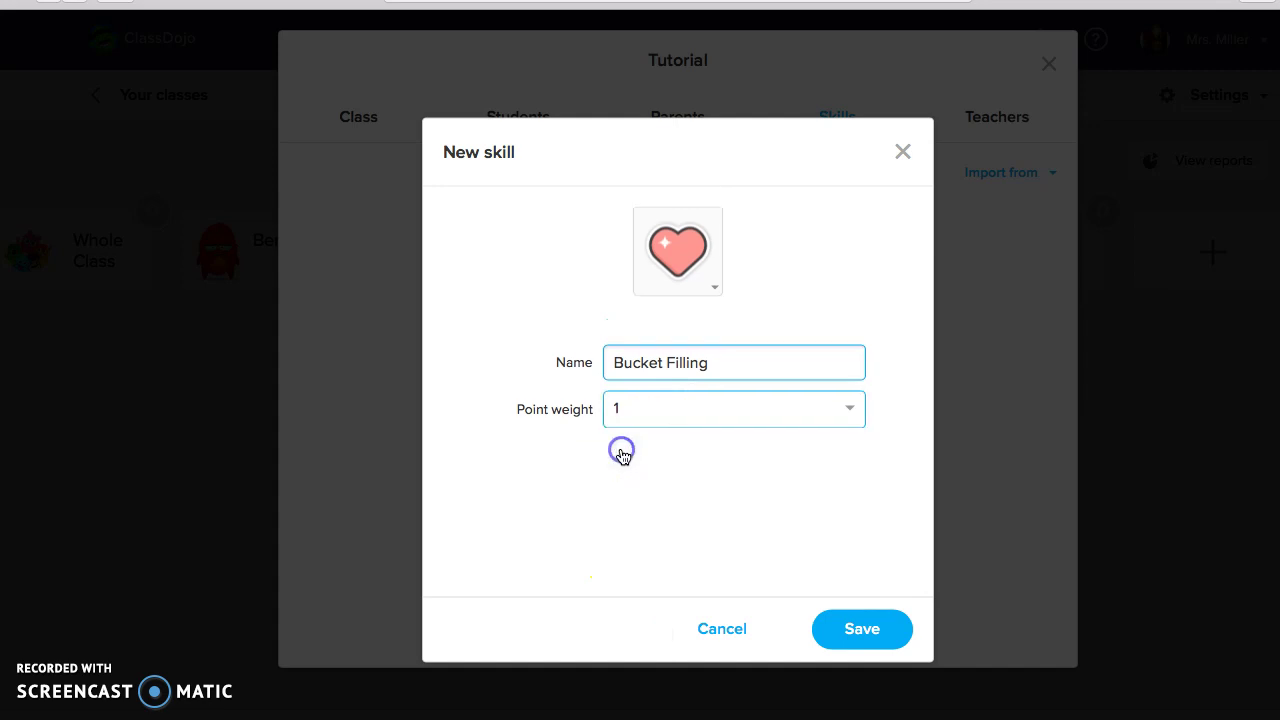
{"action": "left_click", "coordinate": [858, 636]}
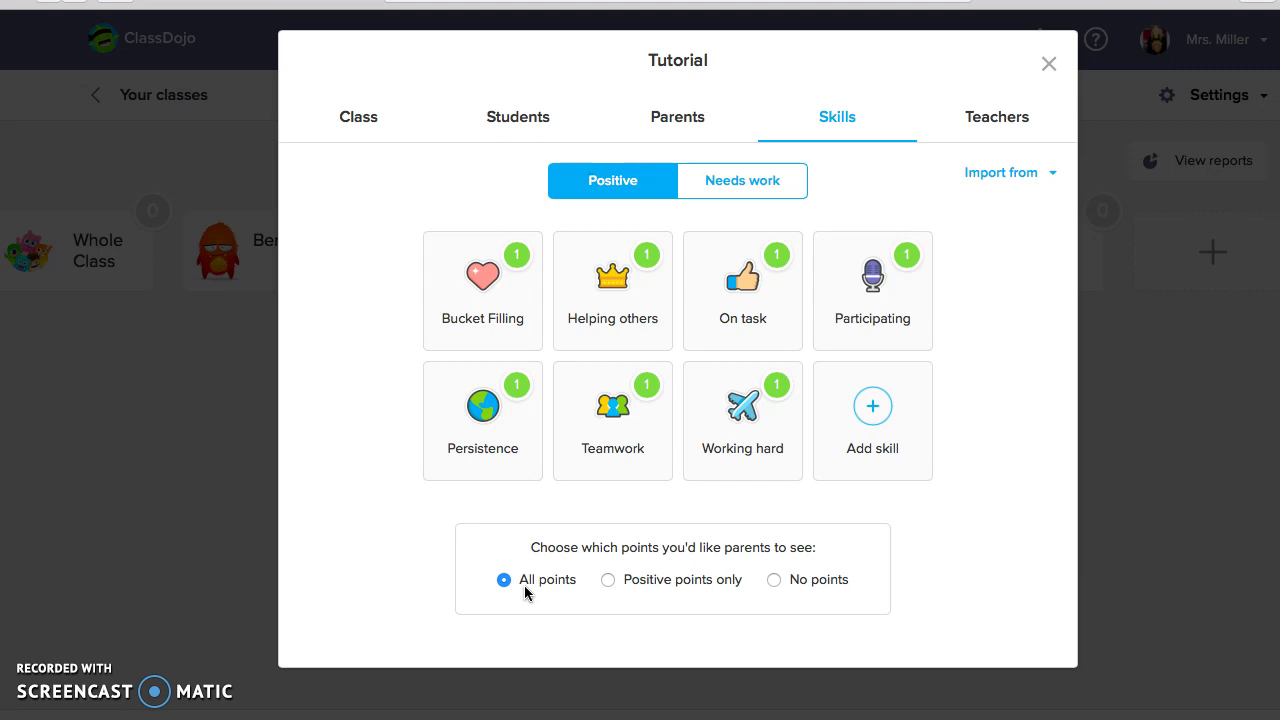
Switch the skills list to the empty Needs work category
{"action": "left_click", "coordinate": [726, 200]}
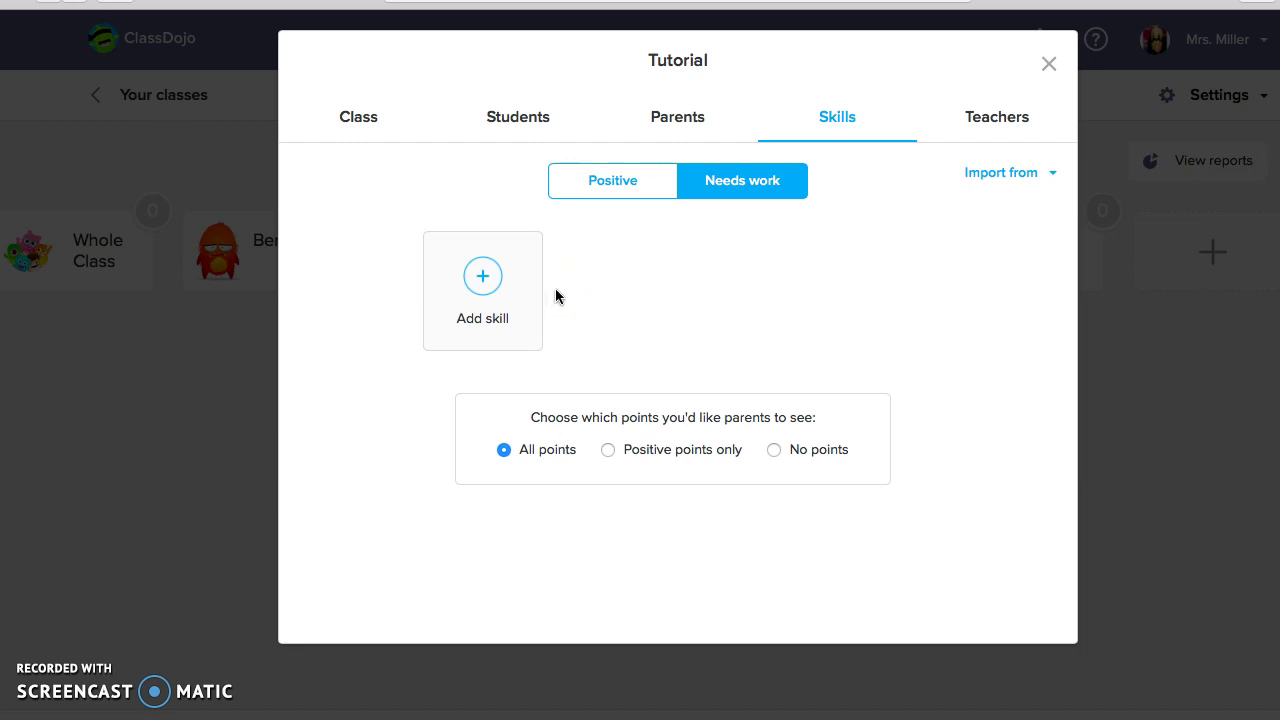
Start a needs-work skill named KAHFOOTY with the traffic cone icon
{"action": "left_click", "coordinate": [491, 279]}
{"action": "left_click", "coordinate": [622, 373]}
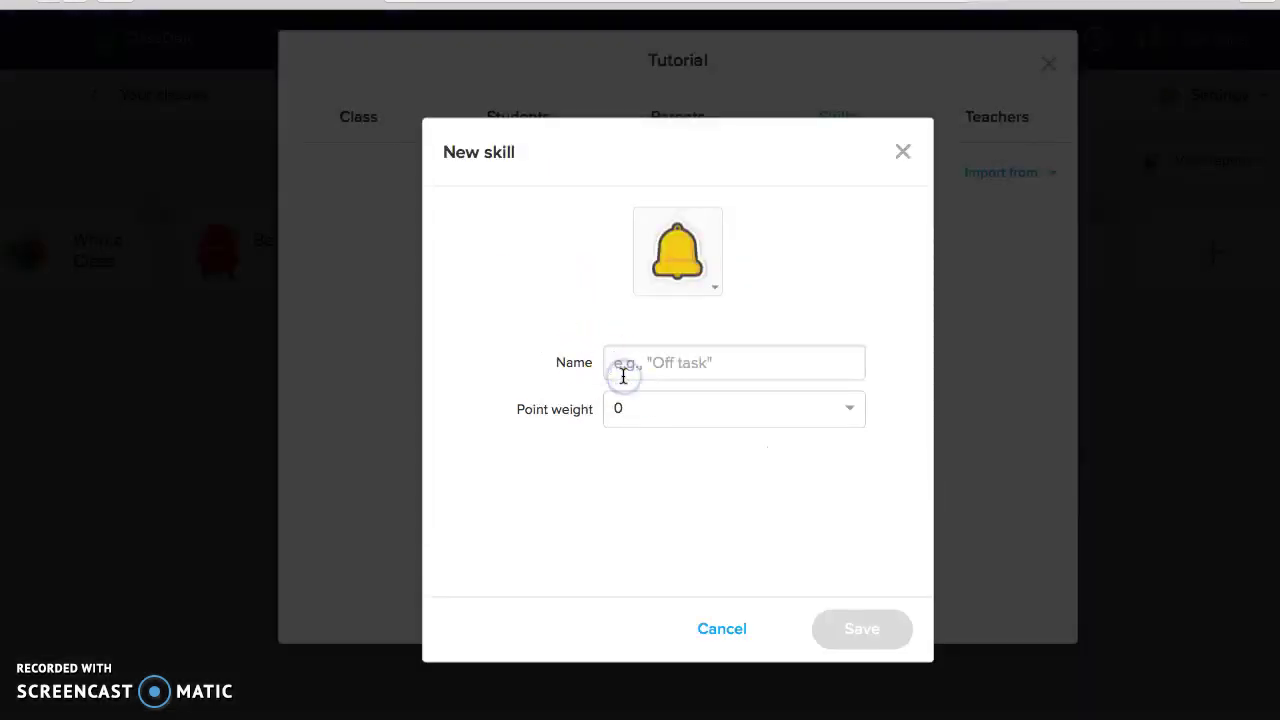
{"action": "type", "text": "K"}
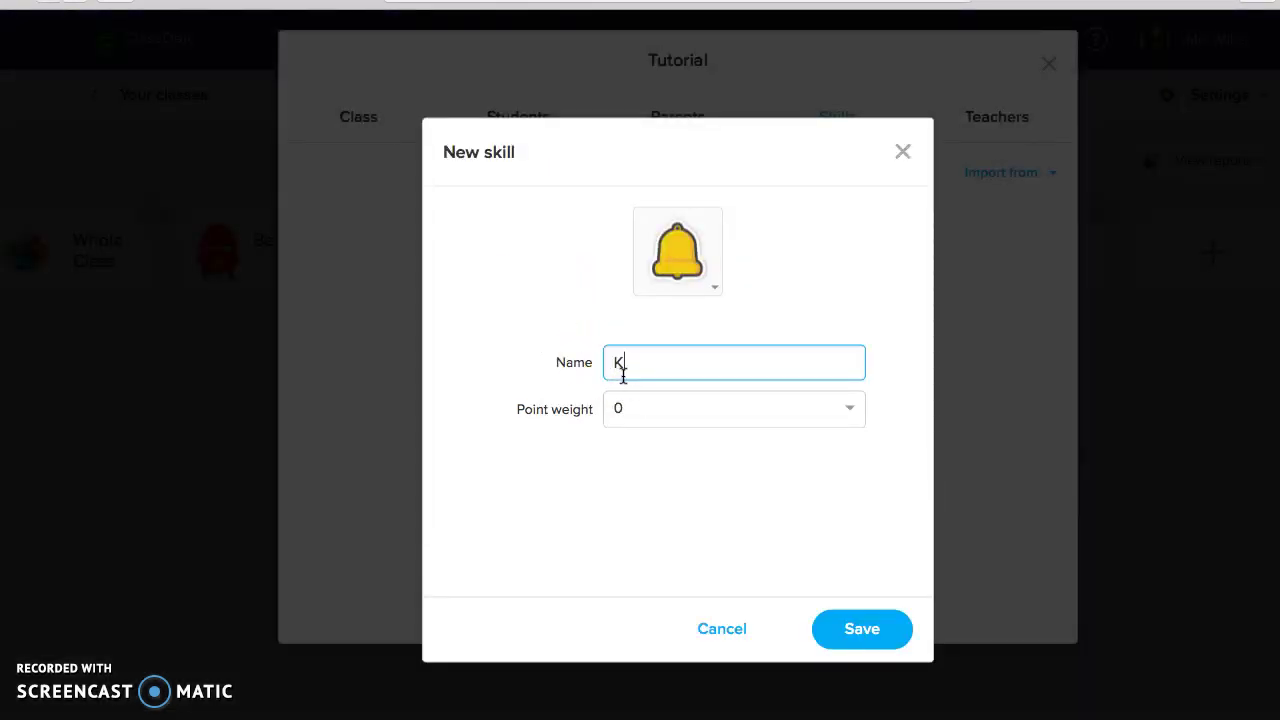
{"action": "type", "text": "AHFOOTY"}
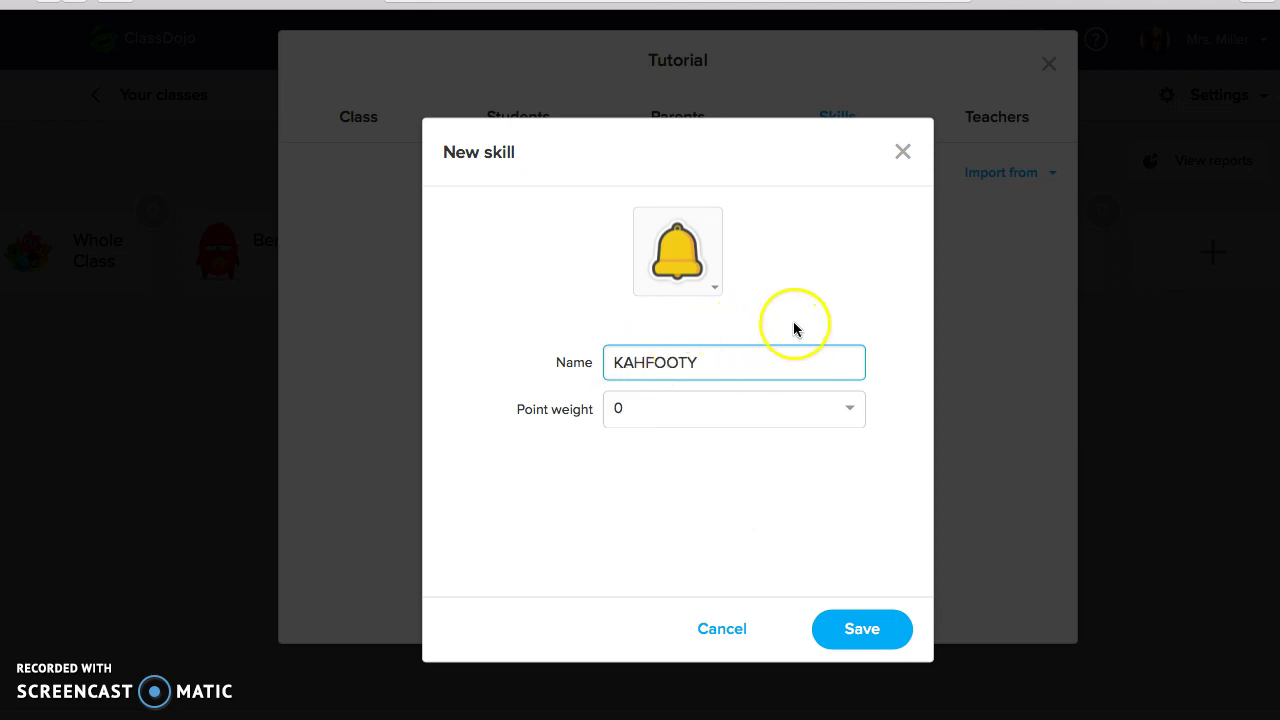
{"action": "left_click", "coordinate": [713, 288]}
{"action": "scroll", "coordinate": [697, 442], "scroll_direction": "down", "scroll_amount": 5}
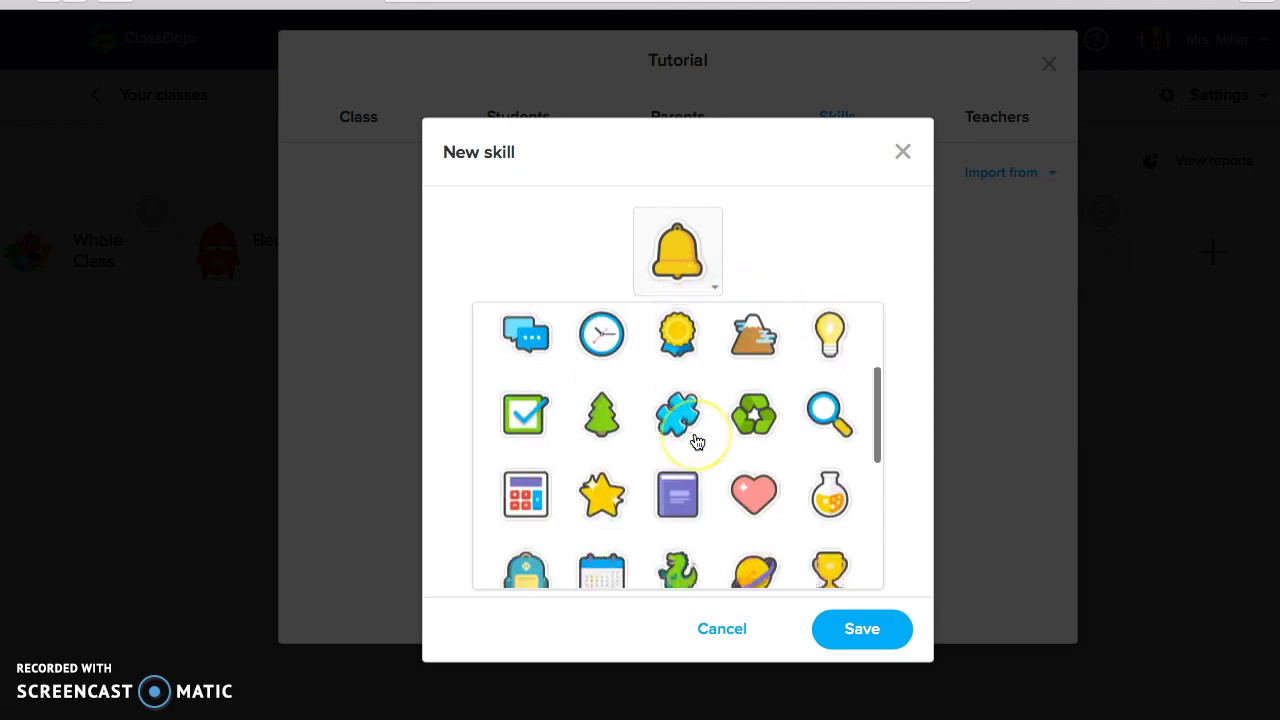
{"action": "scroll", "coordinate": [697, 442], "scroll_direction": "down", "scroll_amount": 1}
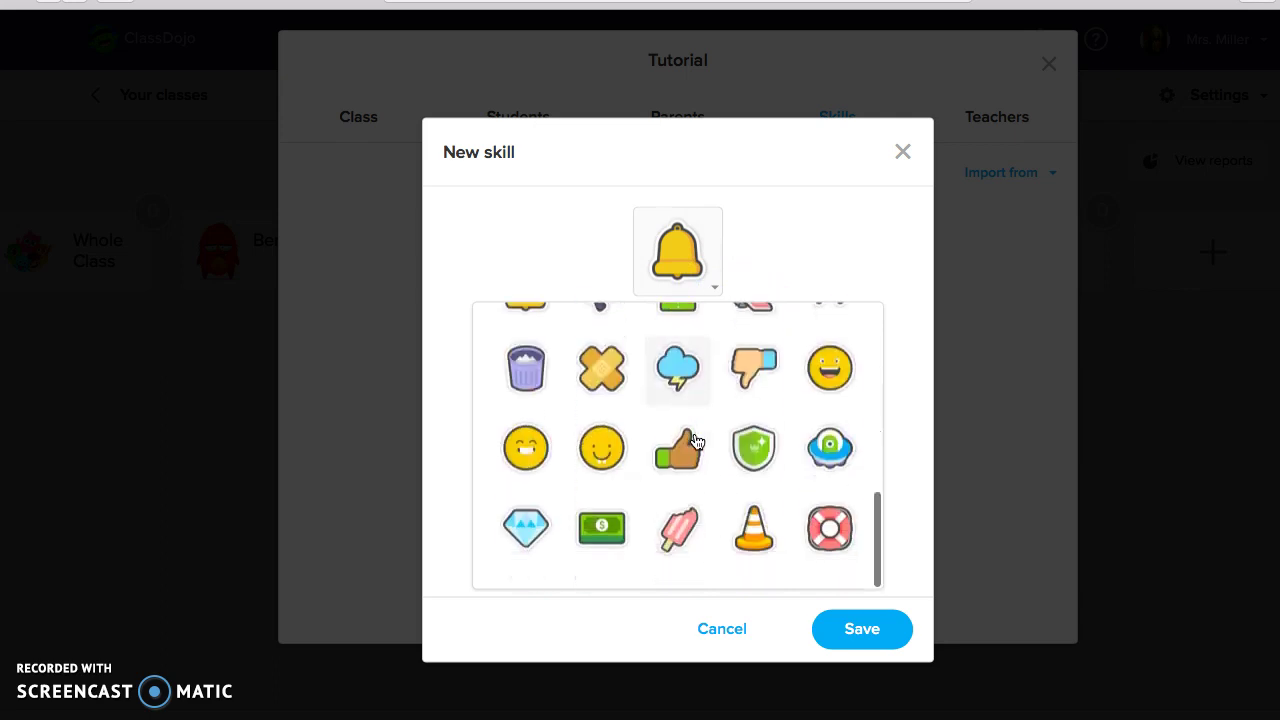
{"action": "left_click", "coordinate": [749, 539]}
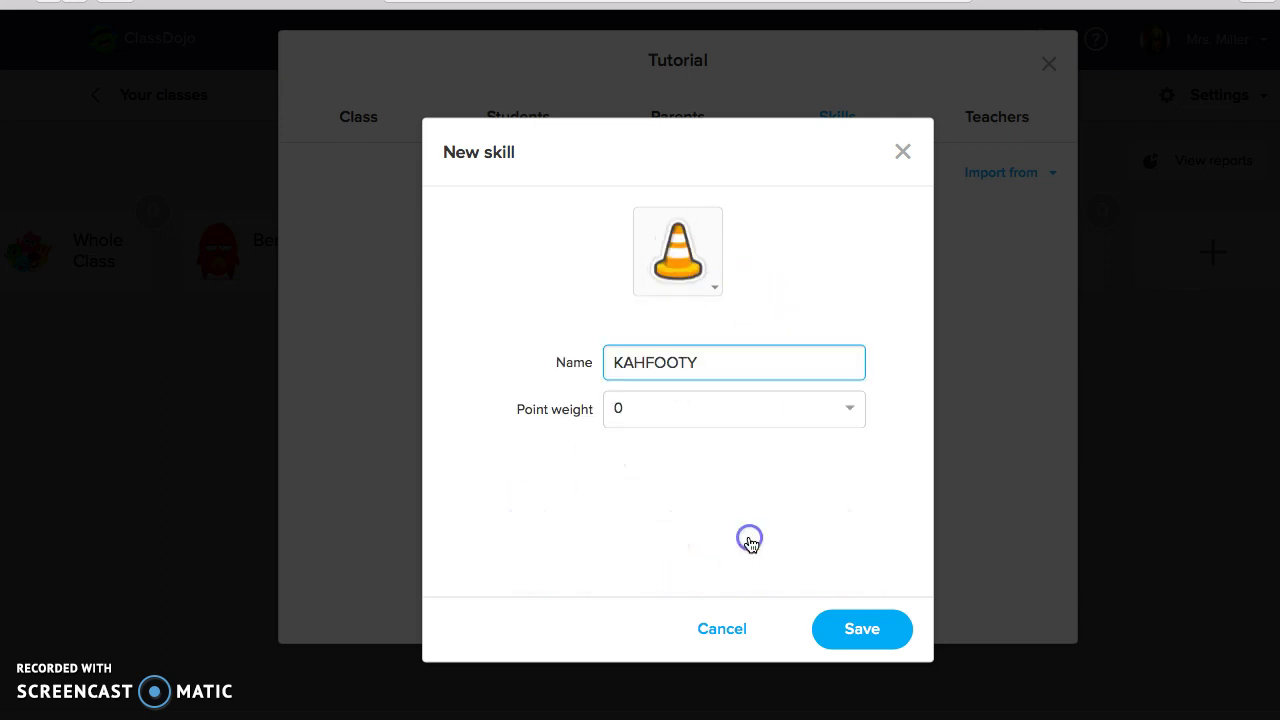
Set its point weight to -1, save it, and close the class settings
{"action": "left_click", "coordinate": [697, 412]}
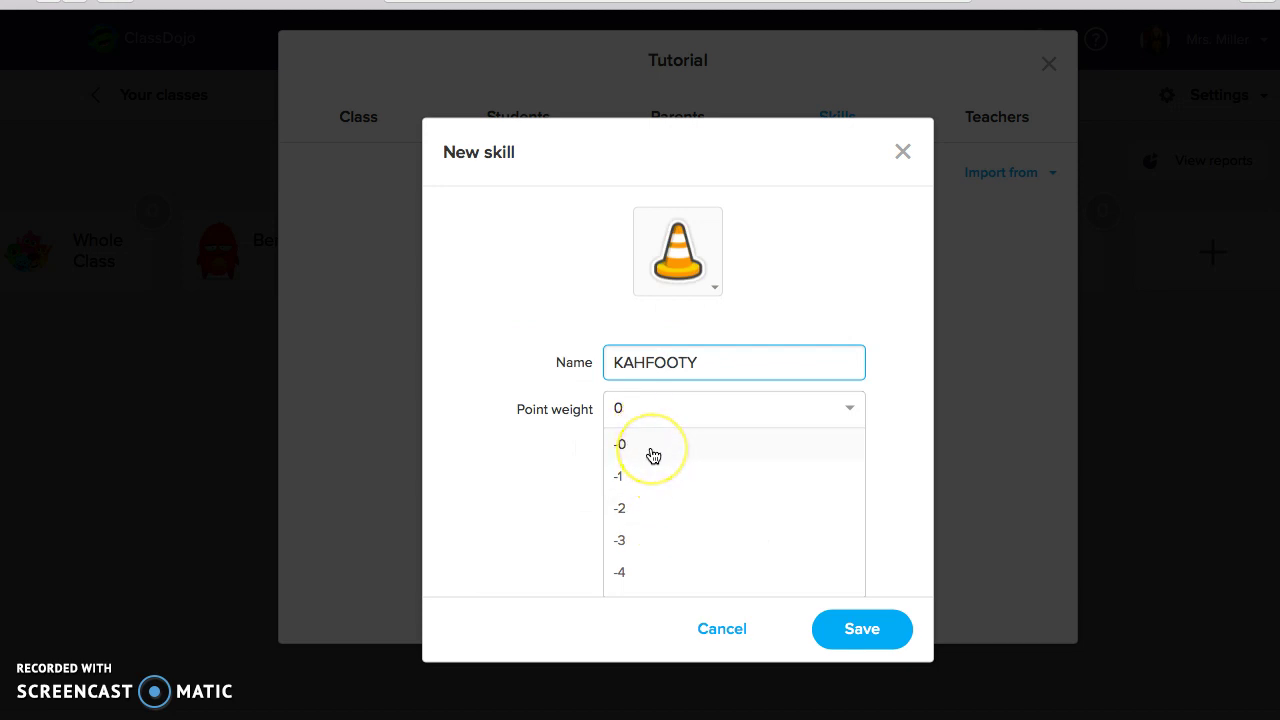
{"action": "scroll", "coordinate": [652, 456], "scroll_direction": "down", "scroll_amount": 1}
{"action": "left_click", "coordinate": [622, 453]}
{"action": "left_click", "coordinate": [858, 622]}
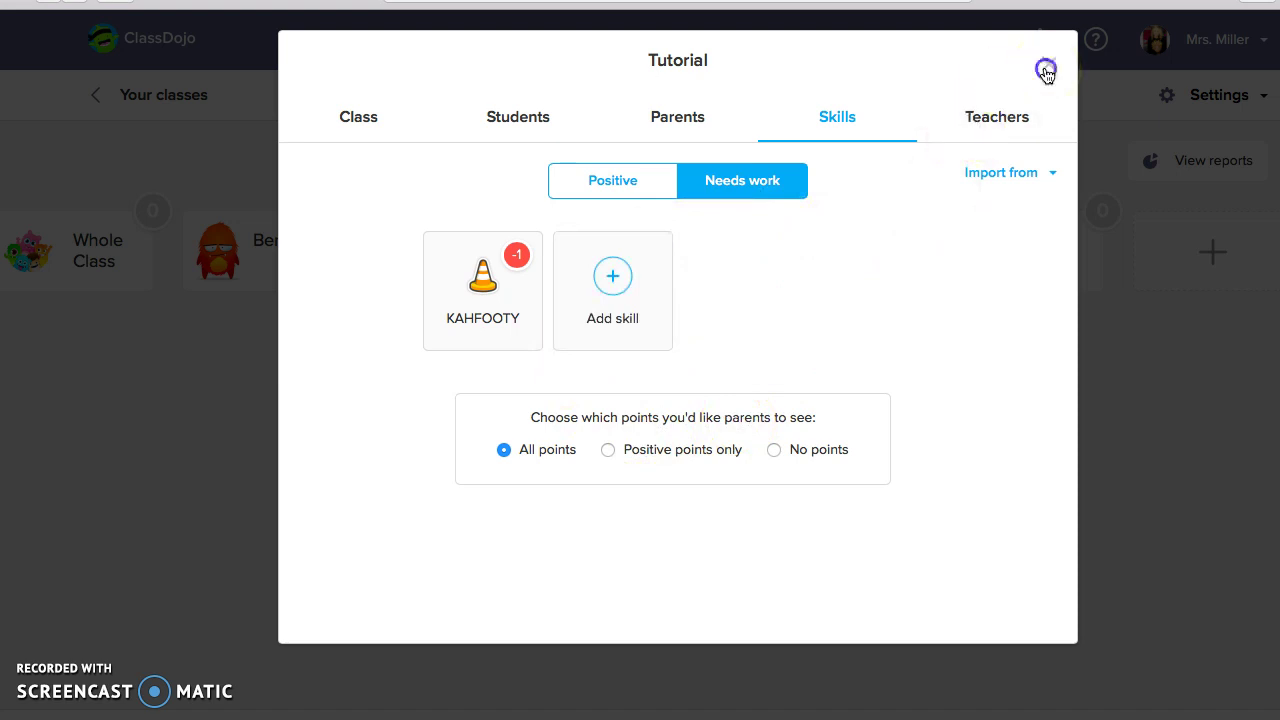
{"action": "left_click", "coordinate": [1047, 67]}
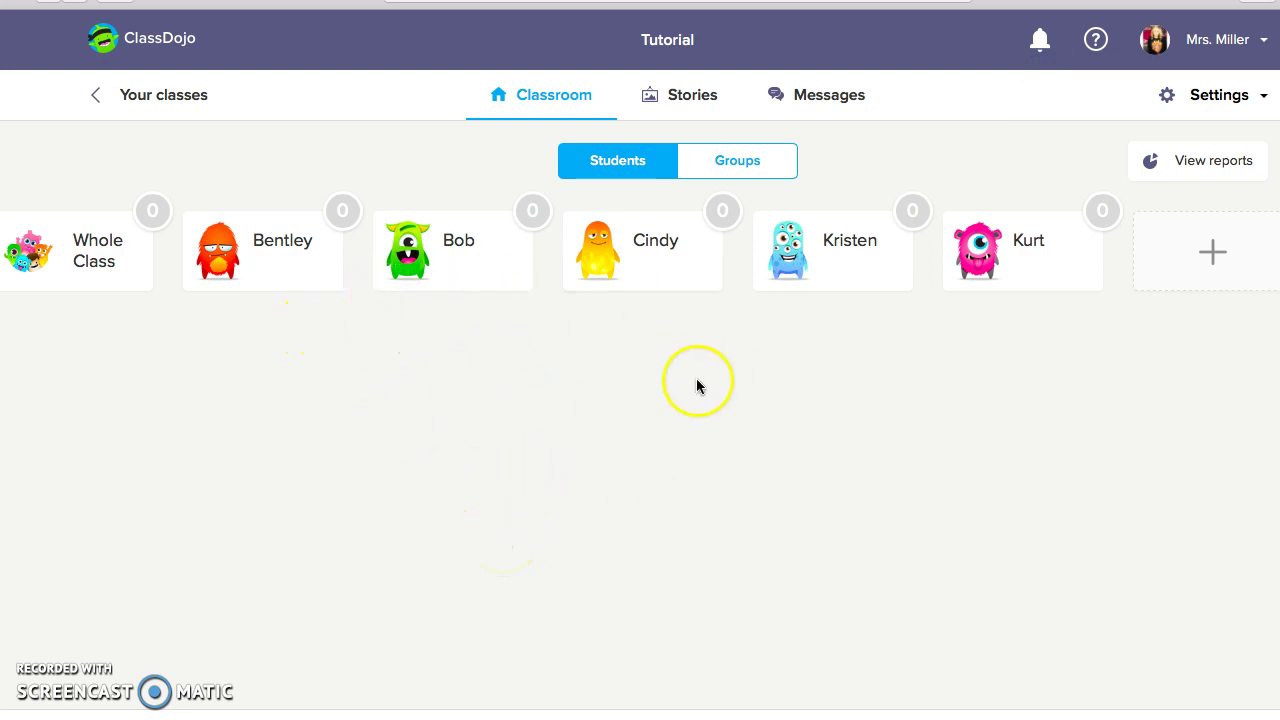
Award each student one point: Bucket Filling, Working hard, Participating, Helping others, On task
{"action": "left_click", "coordinate": [1020, 254]}
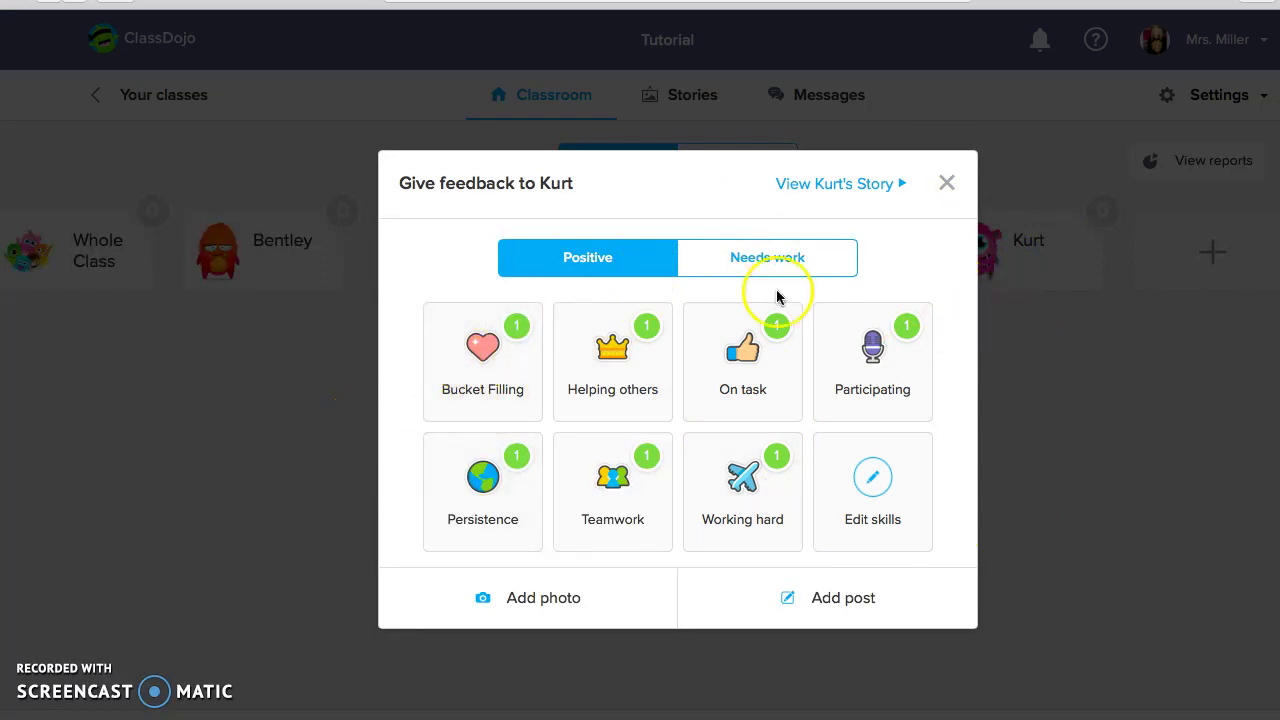
{"action": "left_click", "coordinate": [497, 378]}
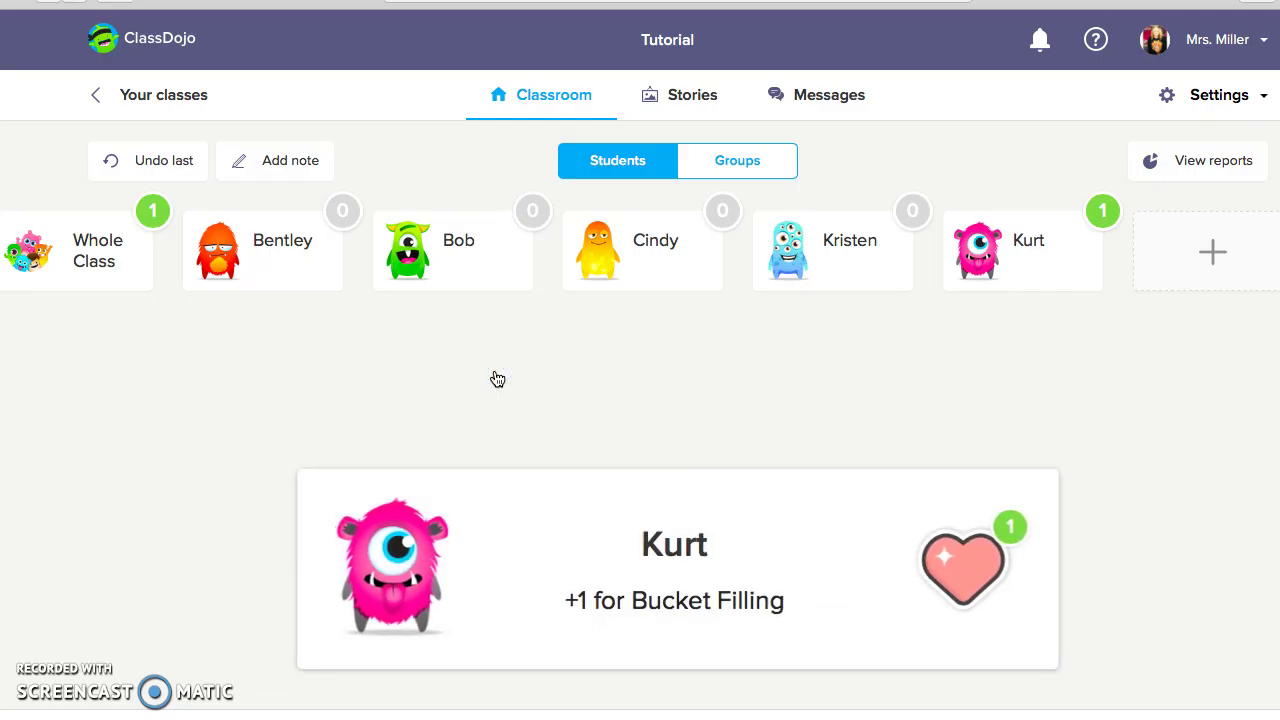
{"action": "key", "text": "XF86AudioRaiseVolume"}
{"action": "key", "text": "XF86AudioRaiseVolume"}
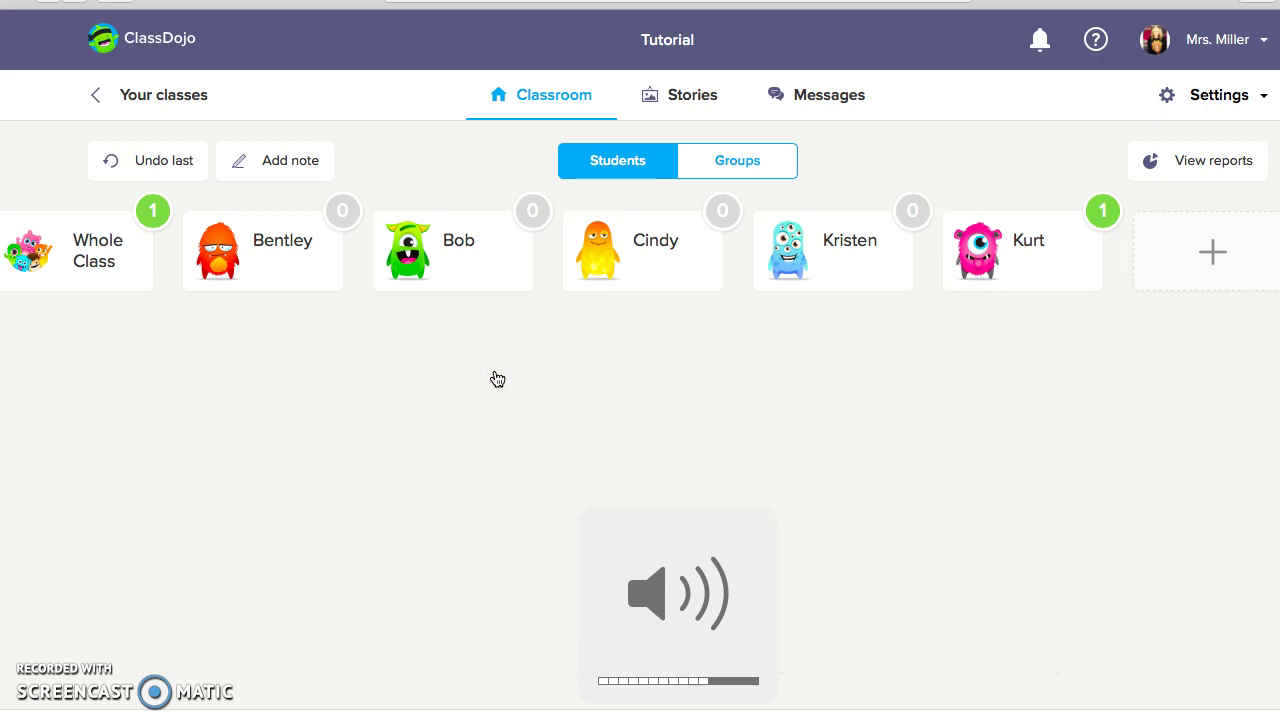
{"action": "left_click", "coordinate": [827, 266]}
{"action": "left_click", "coordinate": [741, 500]}
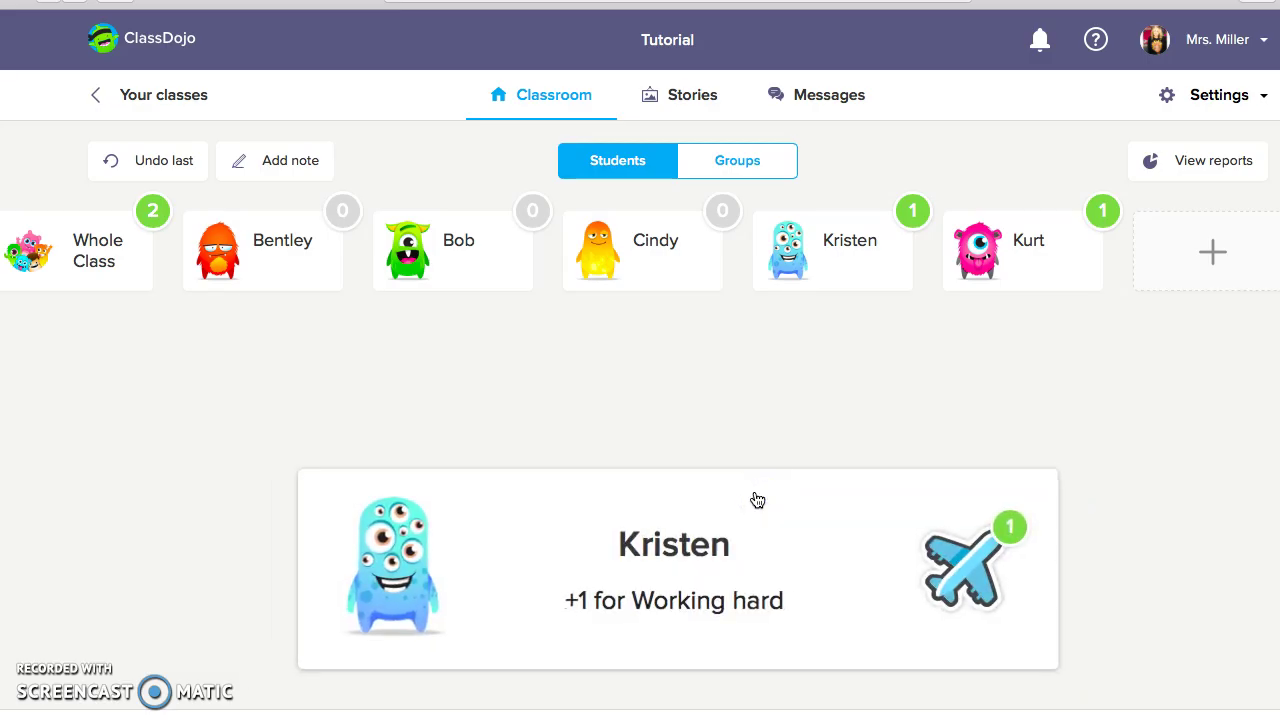
{"action": "left_click", "coordinate": [597, 252]}
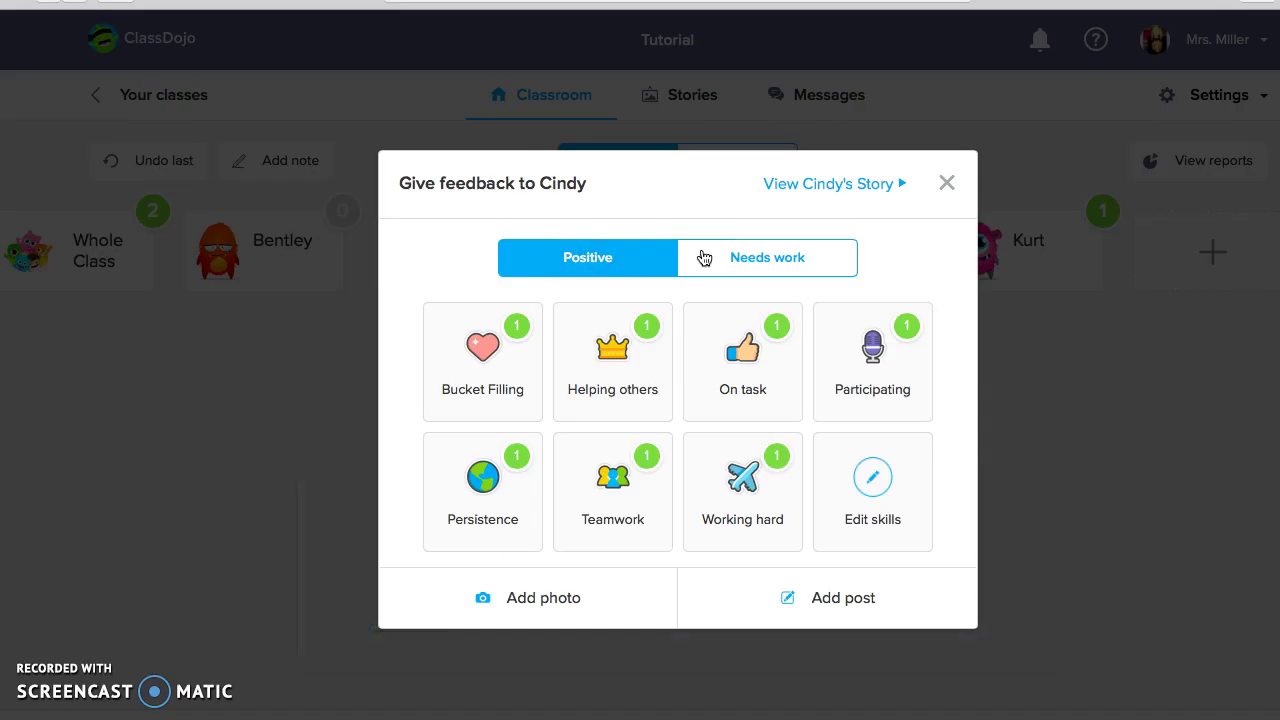
{"action": "left_click", "coordinate": [877, 350]}
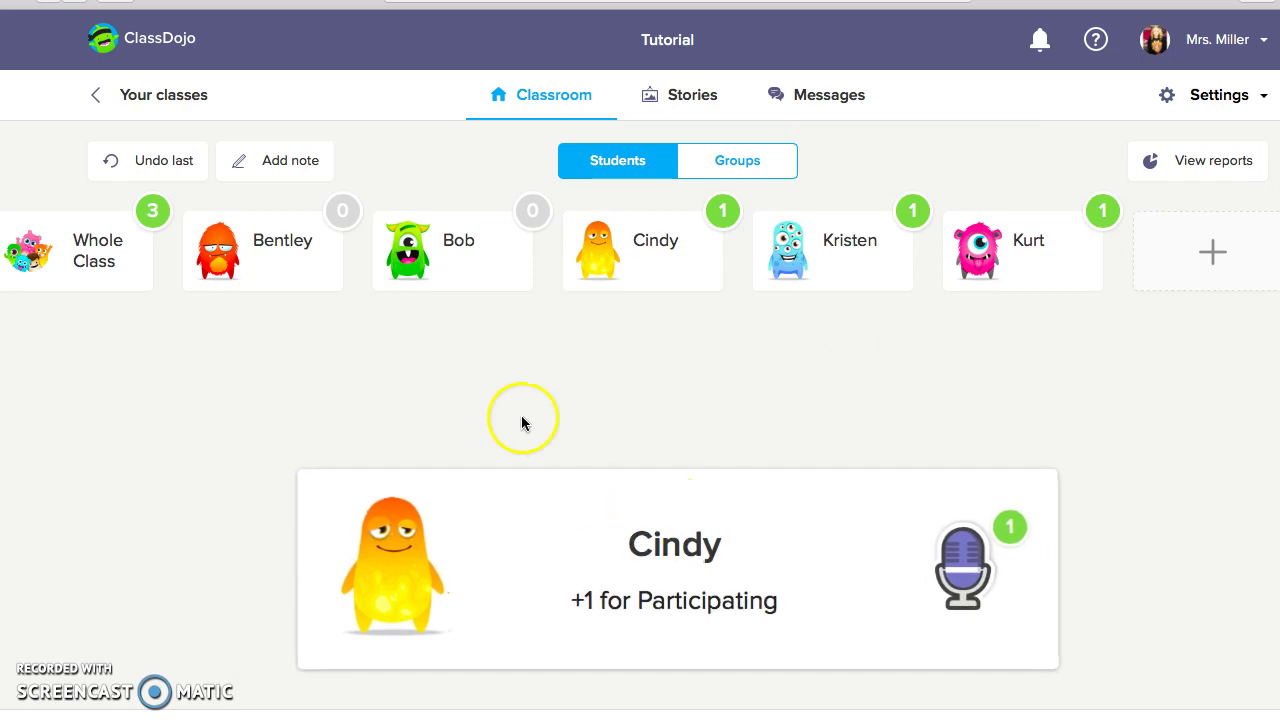
{"action": "left_click", "coordinate": [450, 255]}
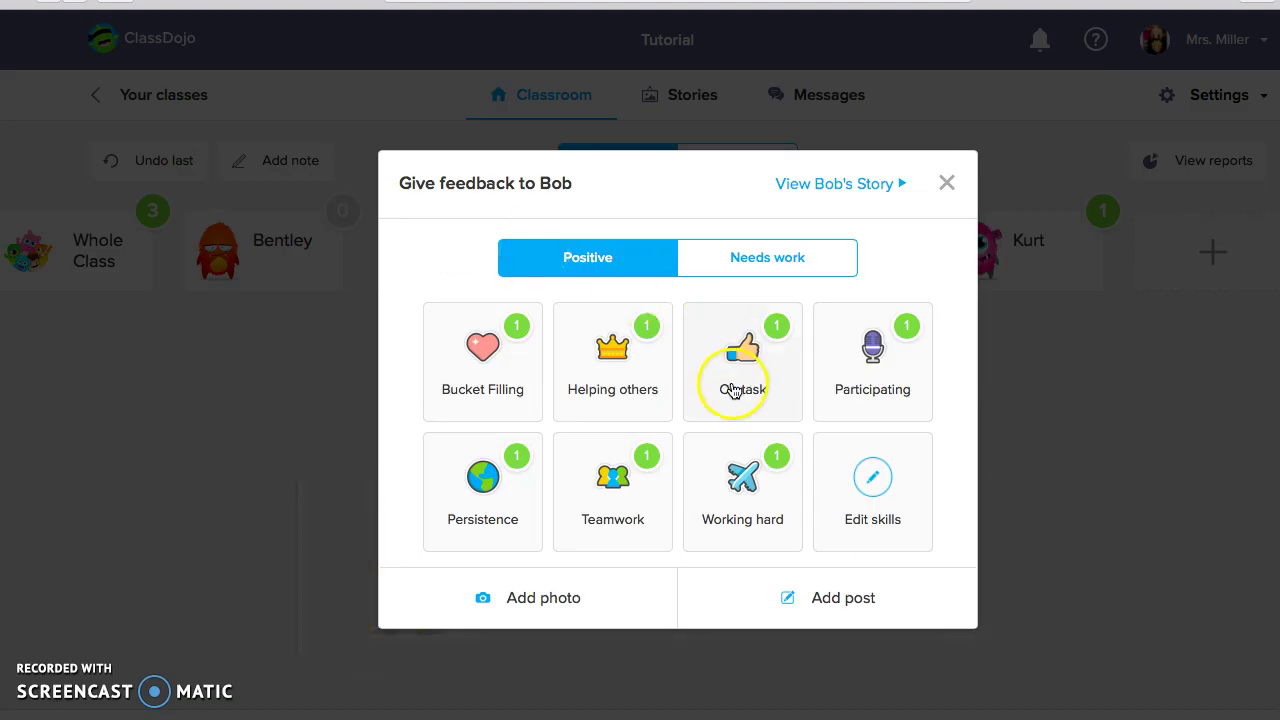
{"action": "left_click", "coordinate": [600, 383]}
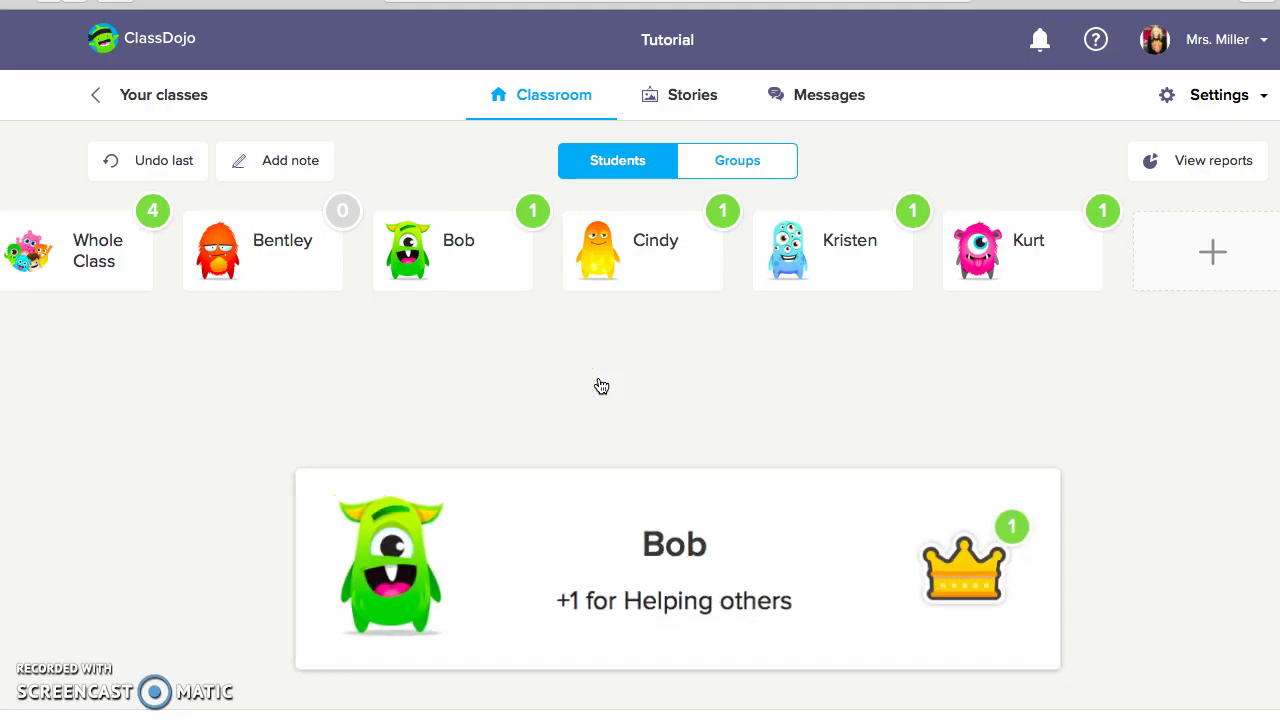
{"action": "left_click", "coordinate": [260, 258]}
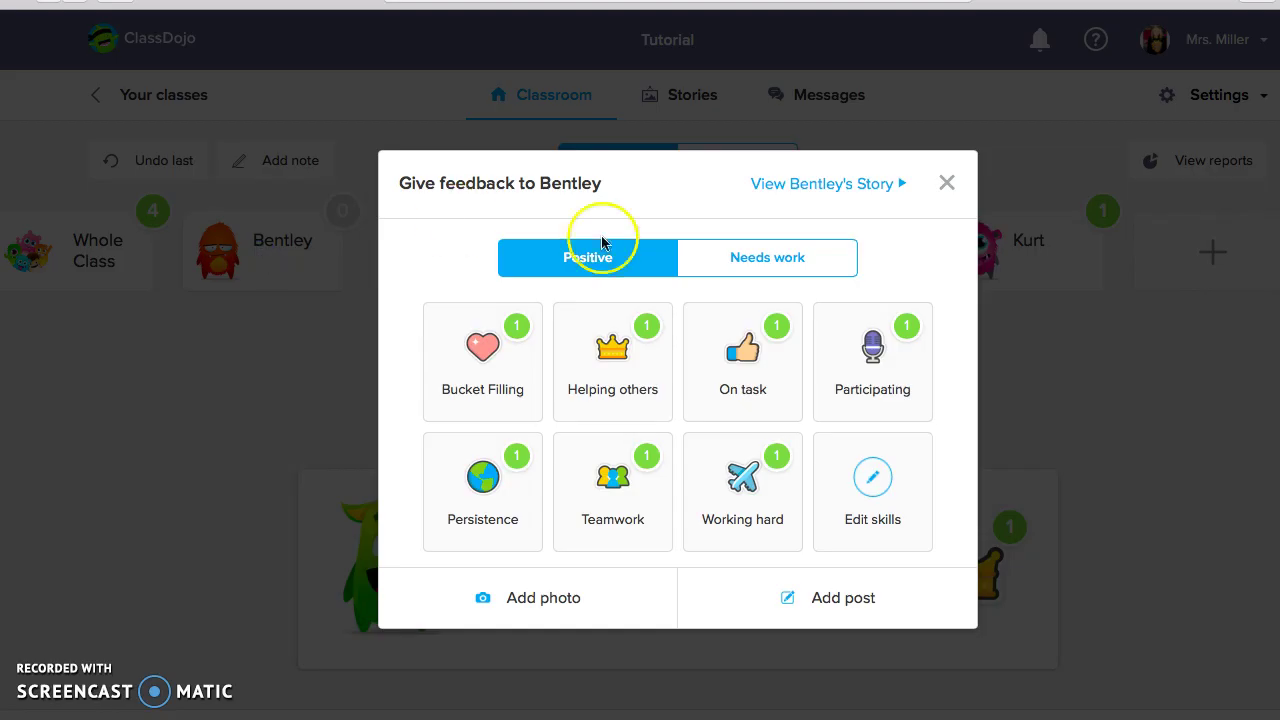
{"action": "left_click", "coordinate": [750, 345]}
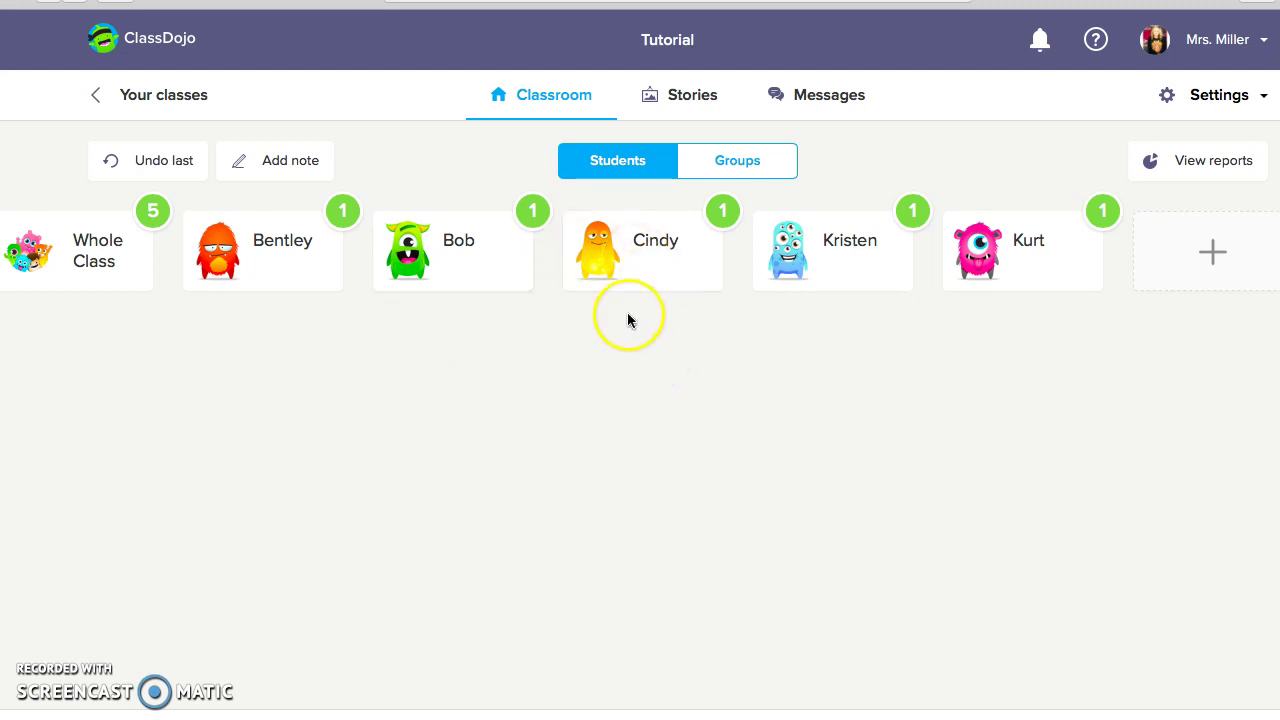
Deduct one Needs work point from Kristen for KAHFOOTY, bringing her back to 0 points
{"action": "left_click", "coordinate": [834, 282]}
{"action": "left_click", "coordinate": [766, 258]}
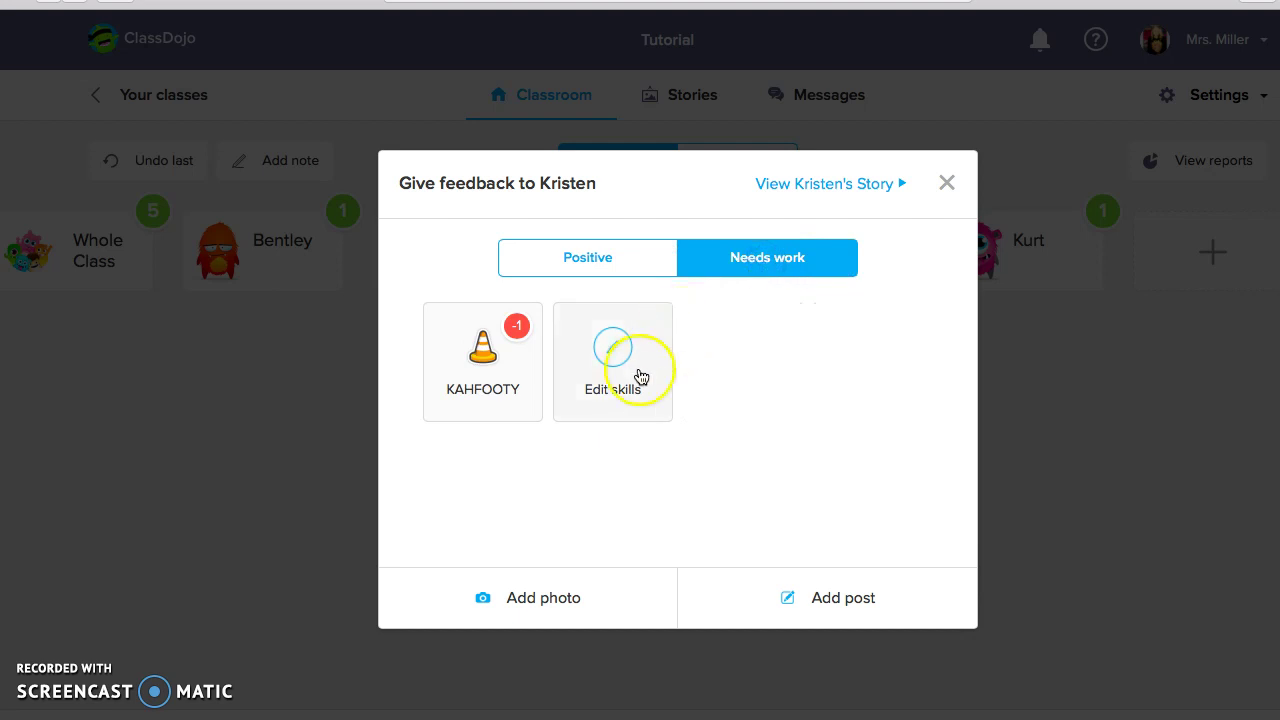
{"action": "left_click", "coordinate": [584, 262]}
{"action": "left_click", "coordinate": [757, 257]}
{"action": "left_click", "coordinate": [484, 416]}
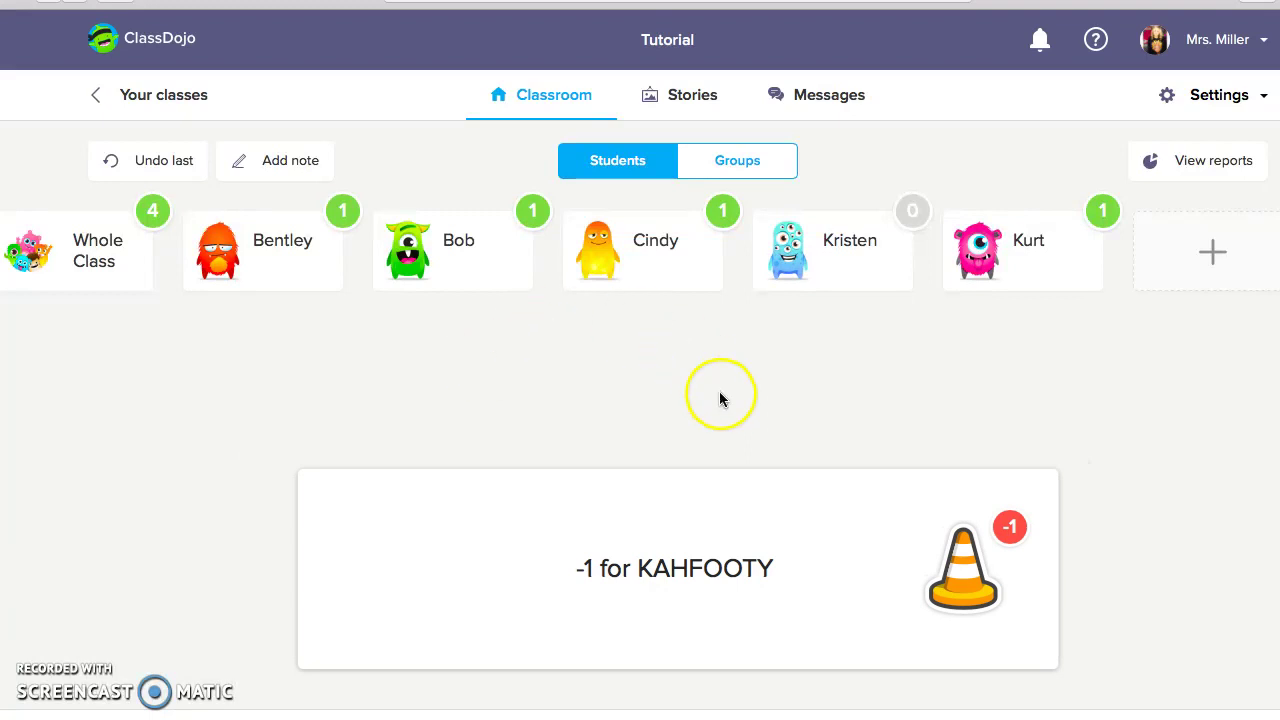
{"action": "left_click", "coordinate": [1238, 100]}
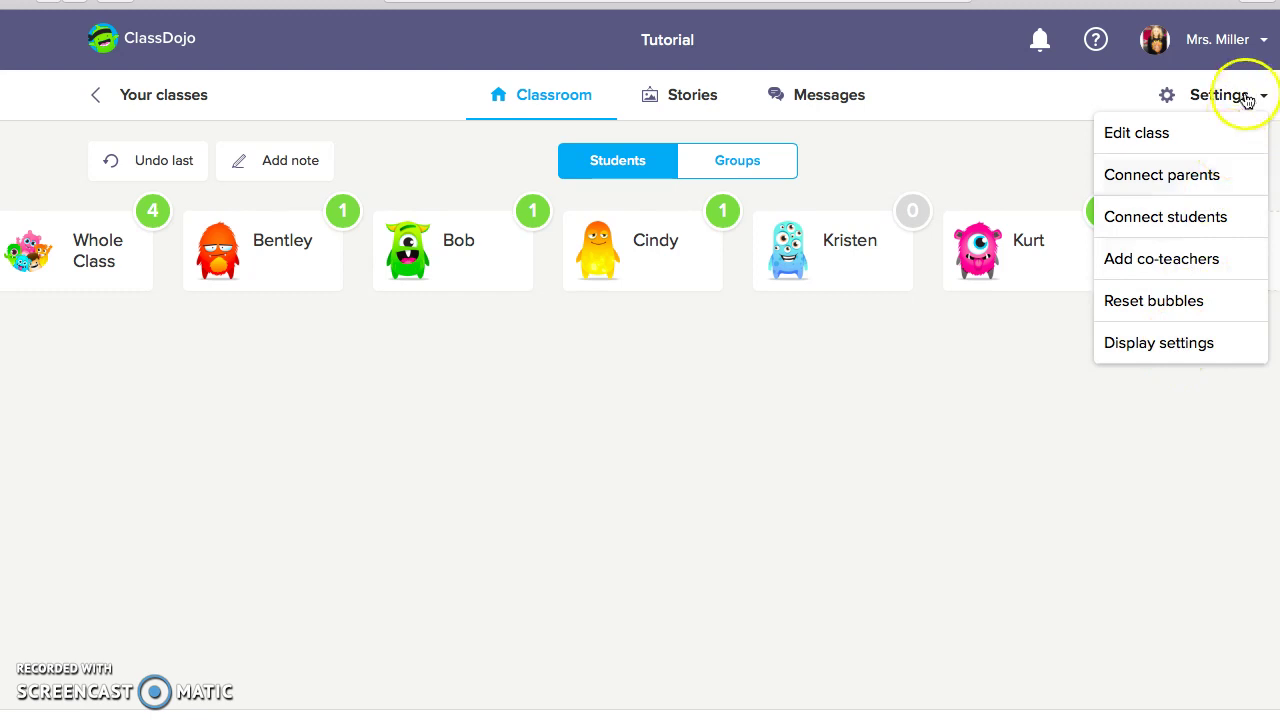
In Display settings, uncheck Needs work for award notifications and award sounds, then save
{"action": "left_click", "coordinate": [1174, 358]}
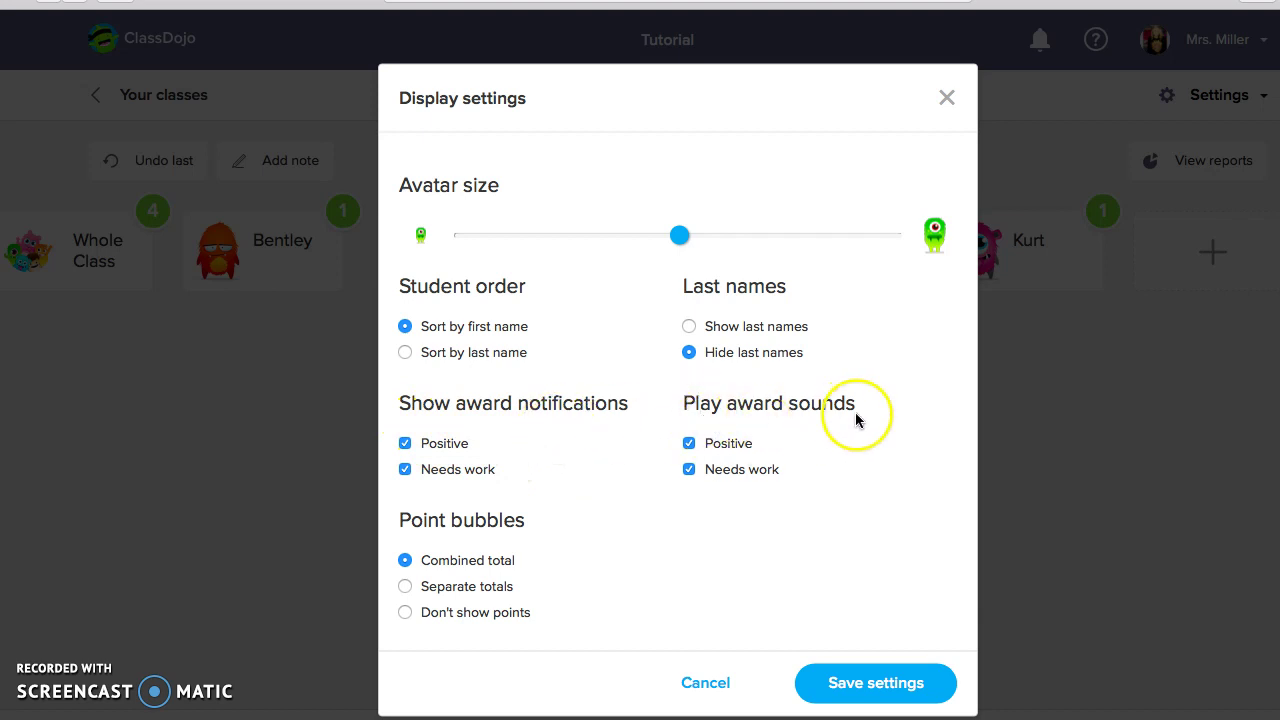
{"action": "left_click", "coordinate": [404, 472]}
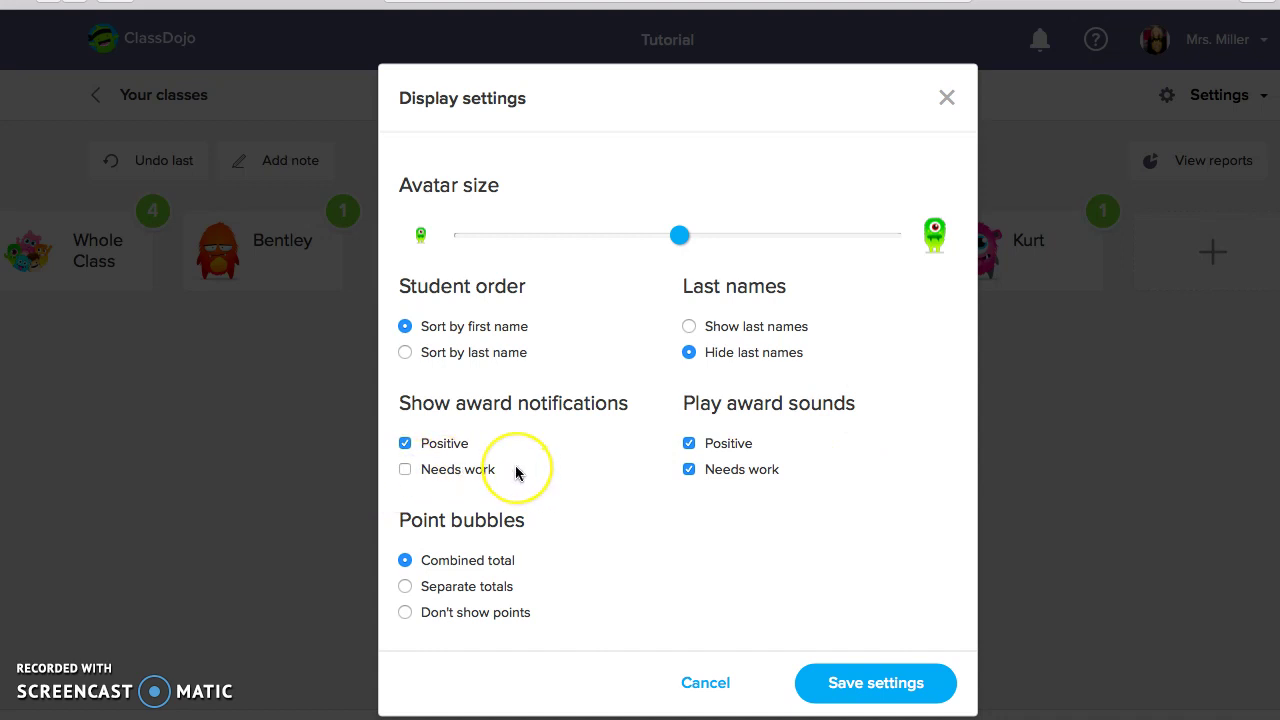
{"action": "left_click", "coordinate": [688, 470]}
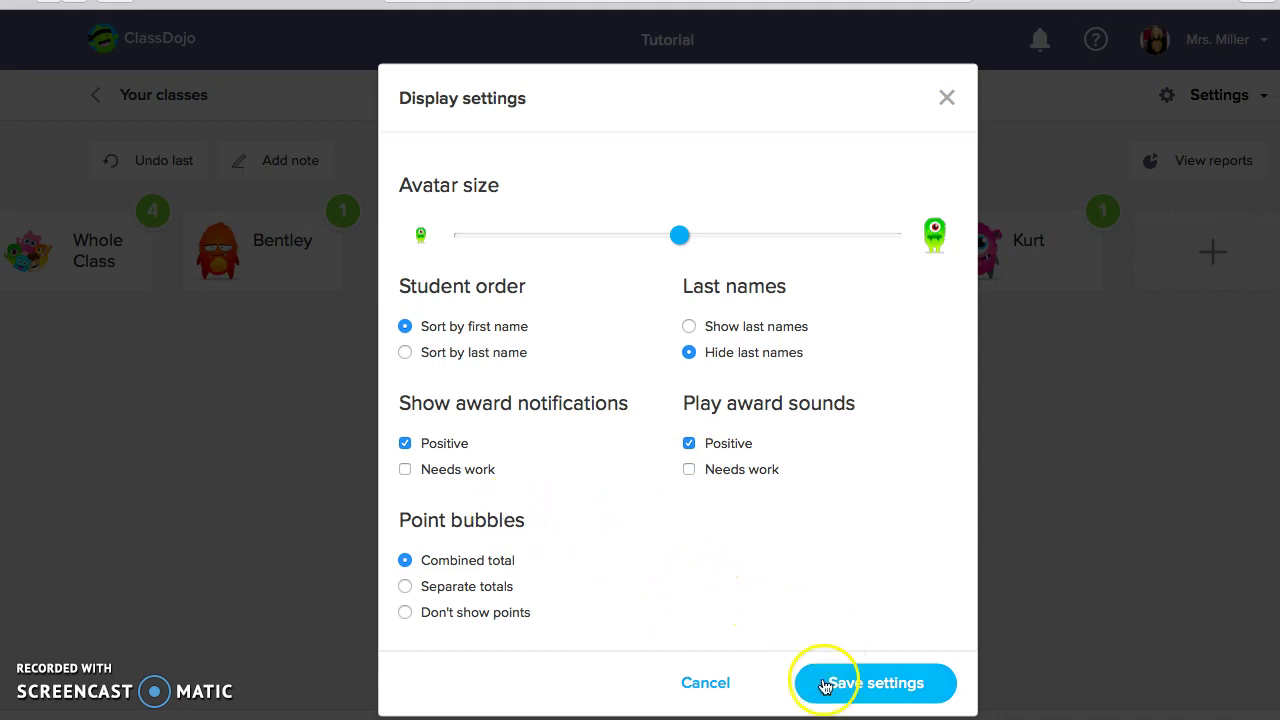
{"action": "left_click", "coordinate": [857, 684]}
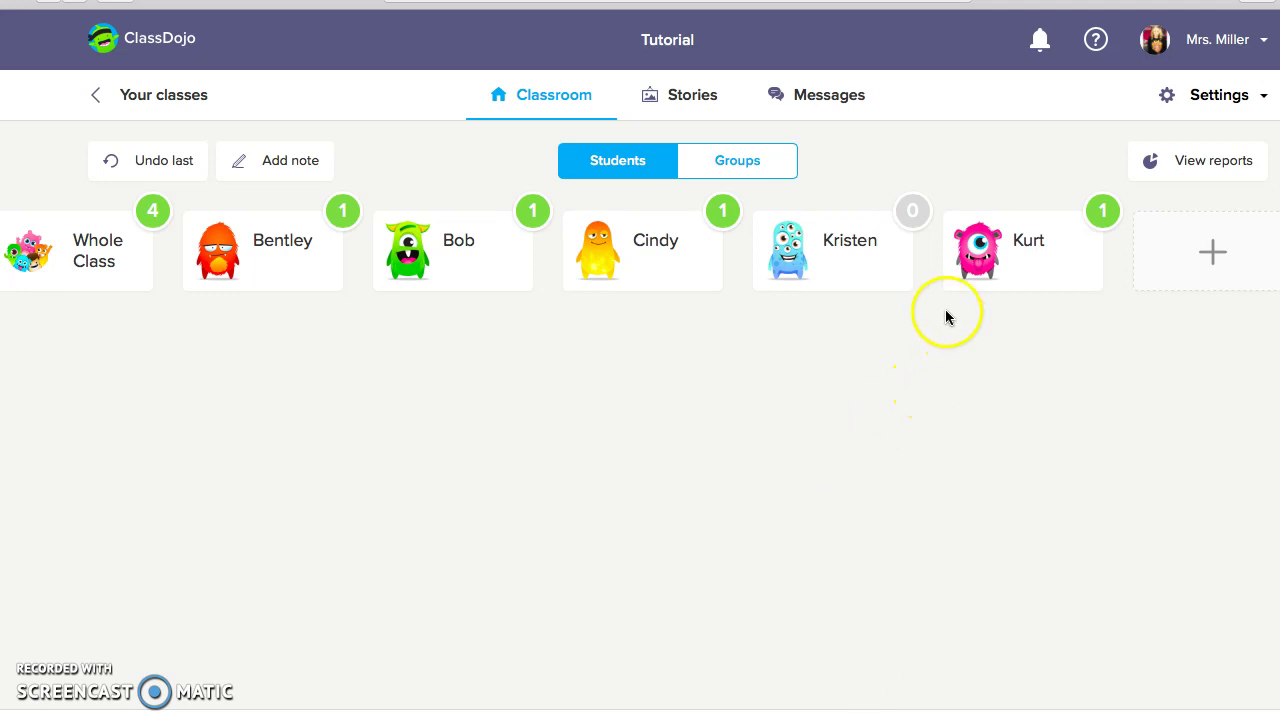
Deduct a KAHFOOTY point from Kurt, bringing him to 0 and the class to 3
{"action": "left_click", "coordinate": [975, 248]}
{"action": "left_click", "coordinate": [840, 255]}
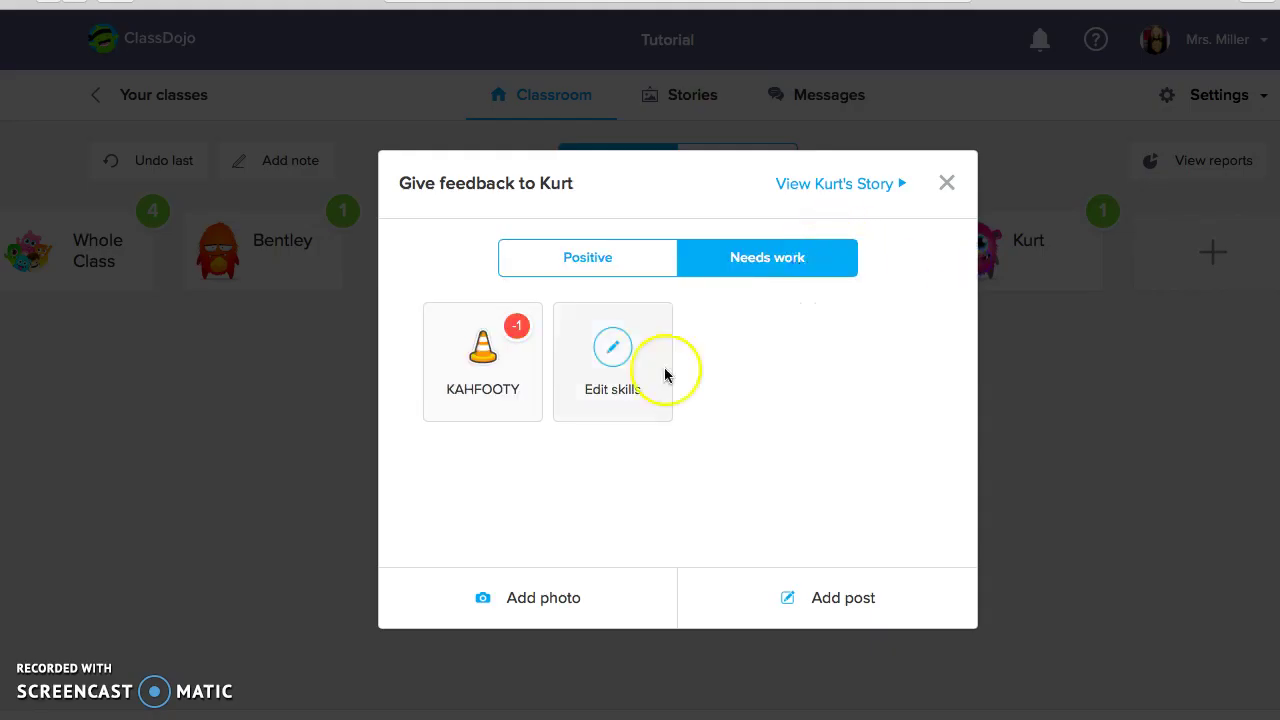
{"action": "left_click", "coordinate": [468, 370]}
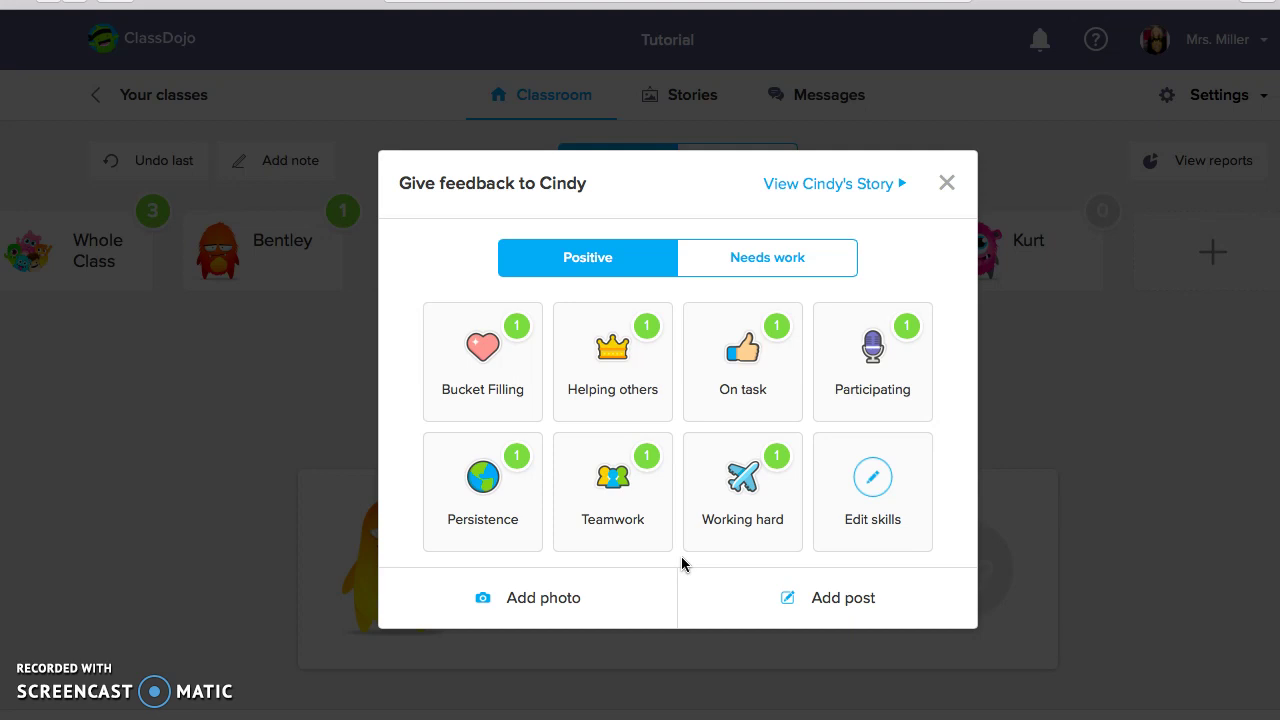
{"action": "left_click", "coordinate": [940, 185]}
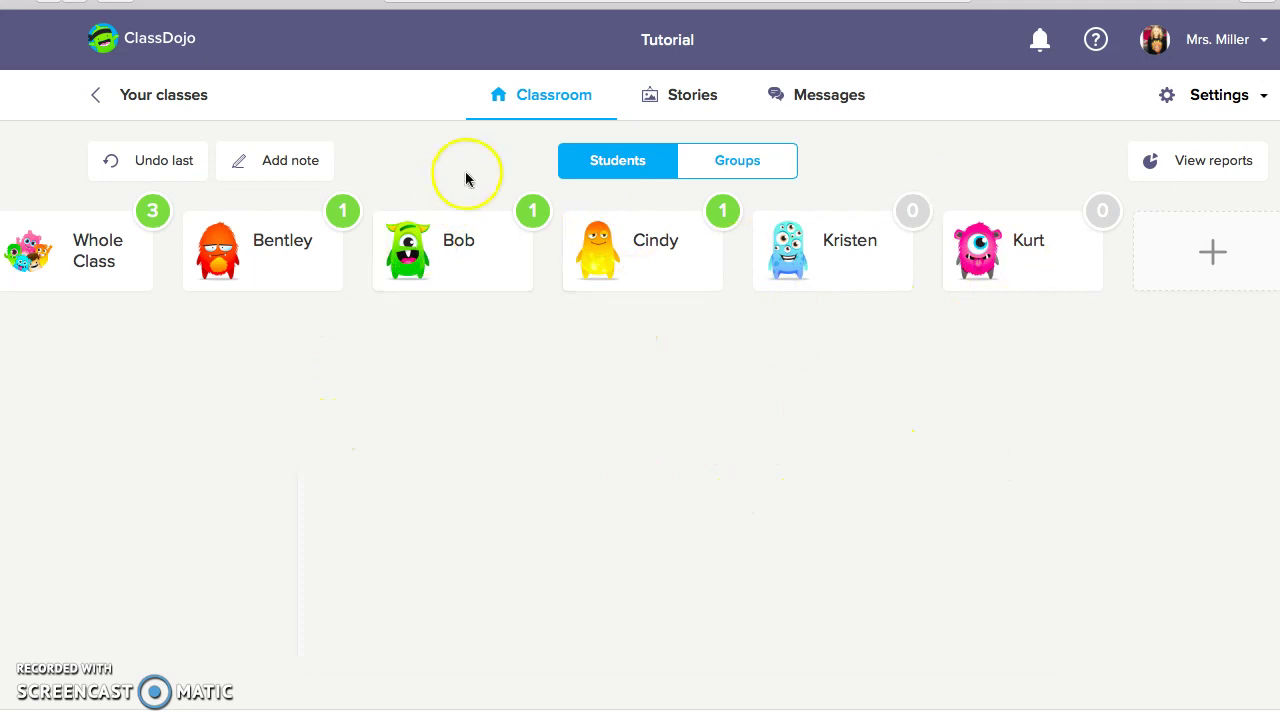
Take attendance, cycling Bentley through absent, tardy and left early back to present, then exit
{"action": "left_click", "coordinate": [678, 714]}
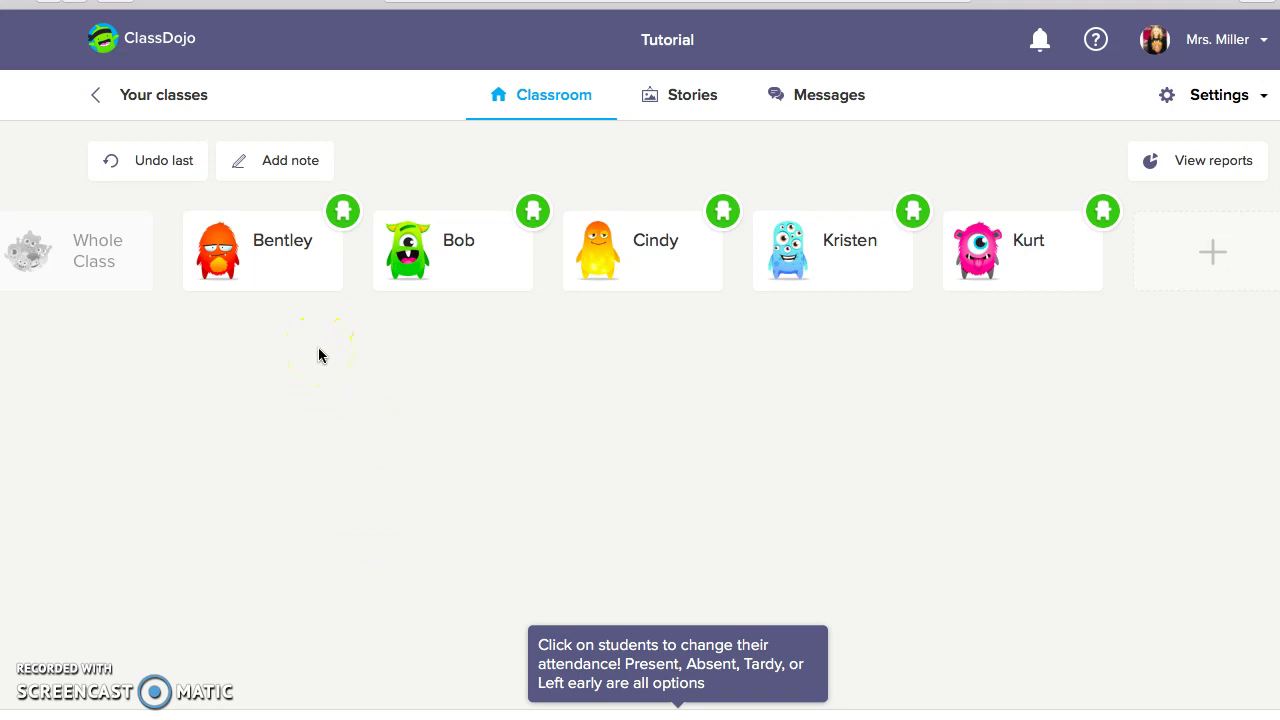
{"action": "left_click", "coordinate": [344, 214]}
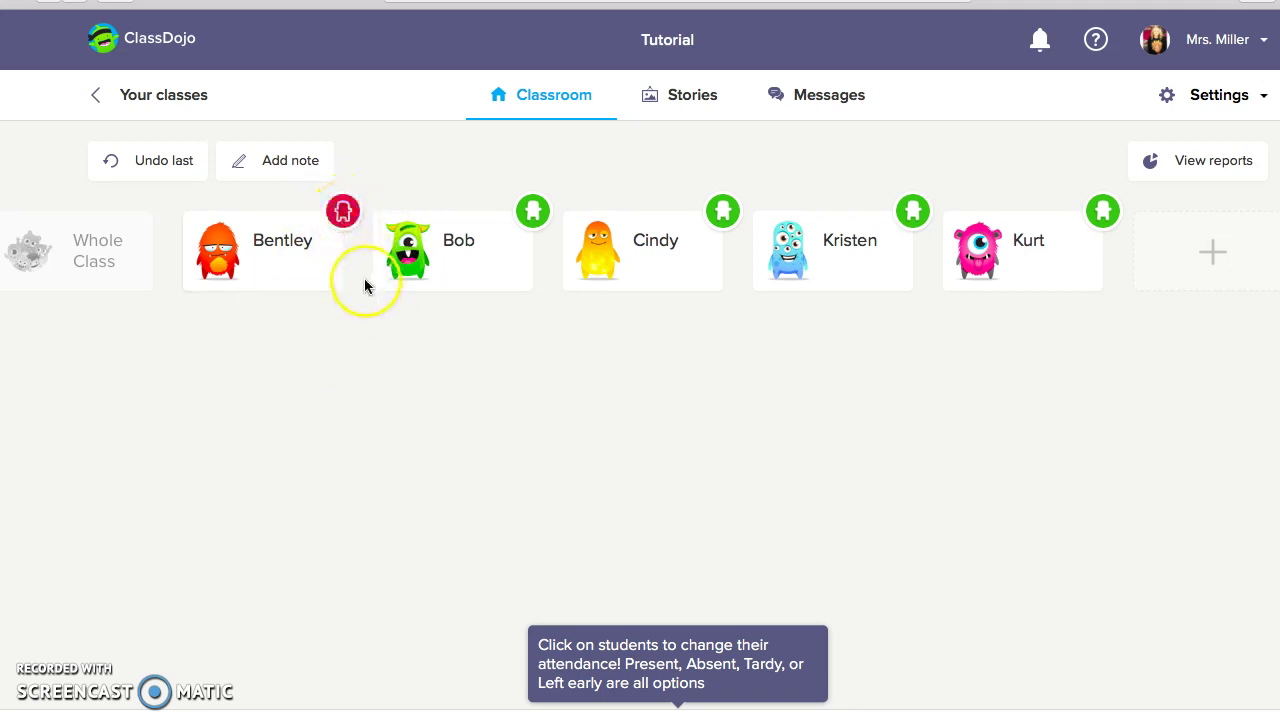
{"action": "left_click", "coordinate": [351, 225]}
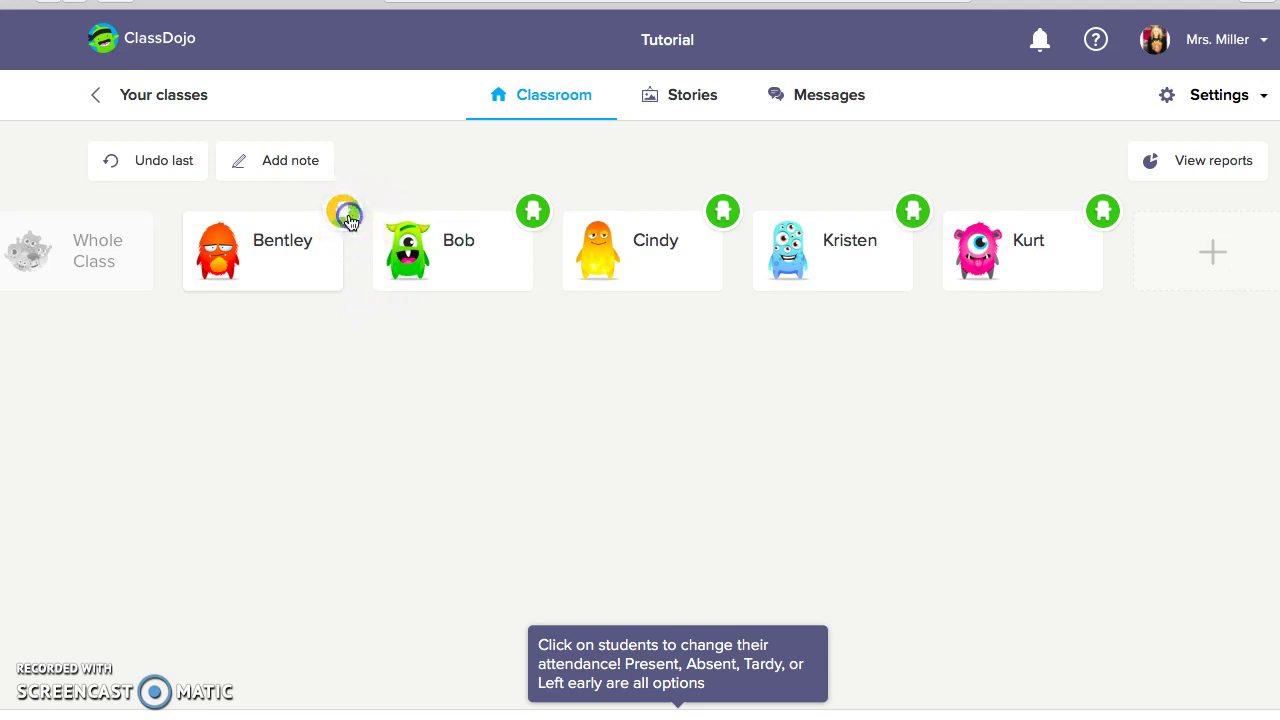
{"action": "left_click", "coordinate": [349, 224]}
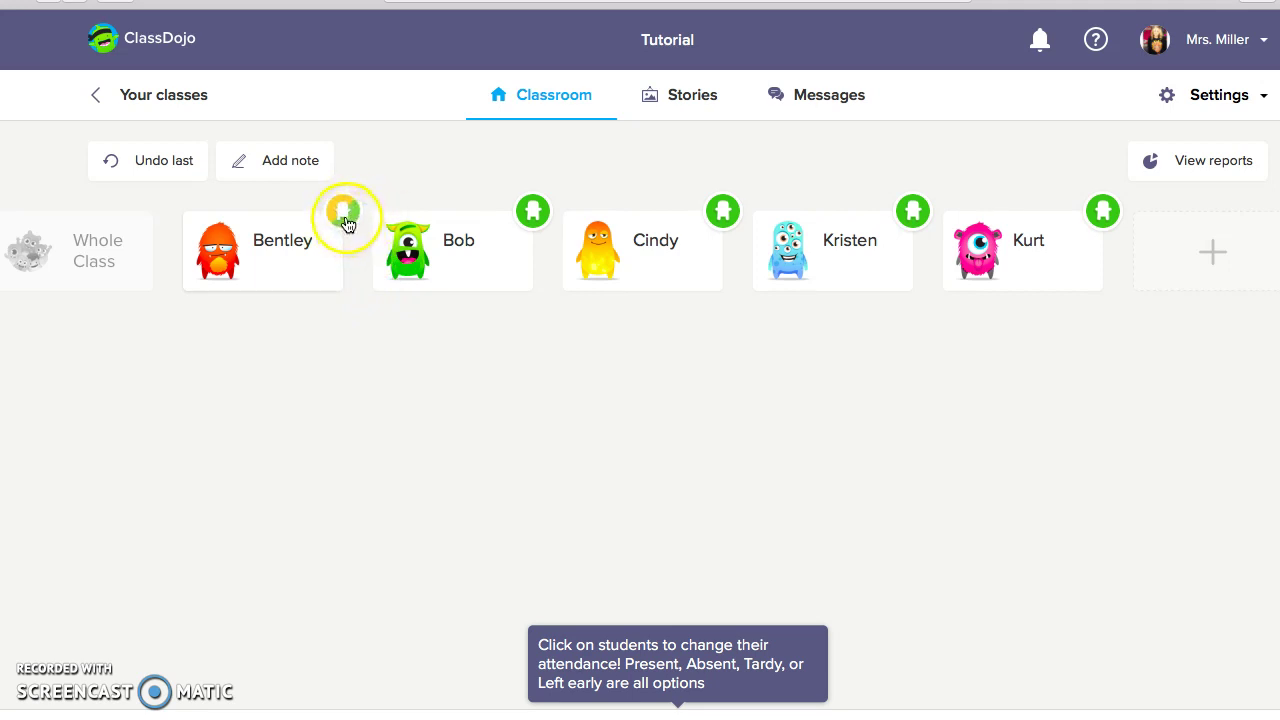
{"action": "left_click", "coordinate": [347, 222]}
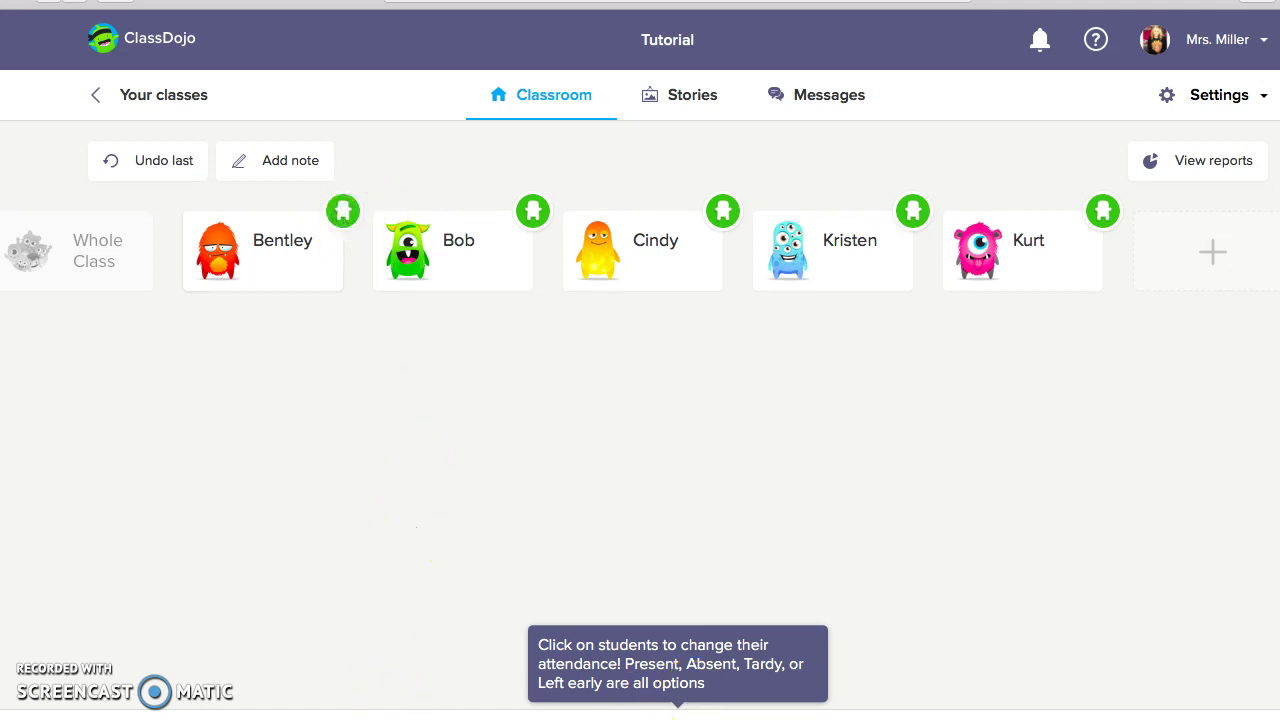
{"action": "left_click", "coordinate": [677, 714]}
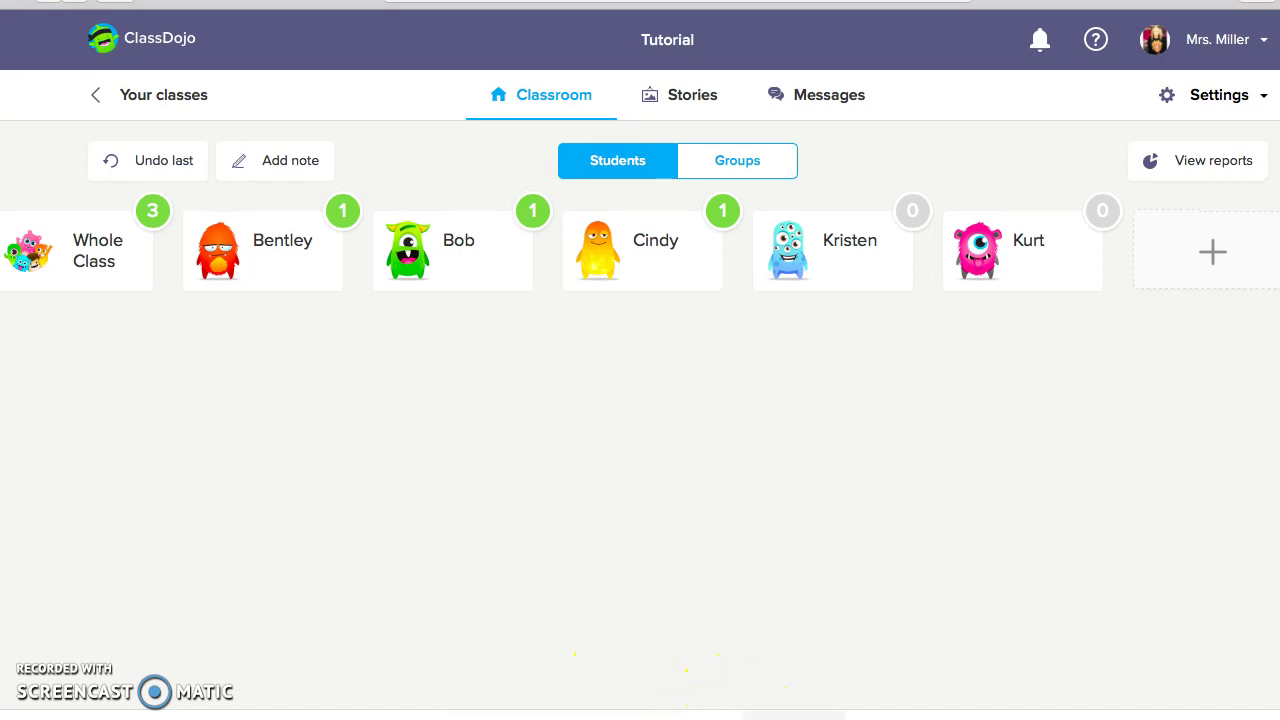
Set the classroom countdown timer to 15 minutes and start it
{"action": "left_click", "coordinate": [765, 714]}
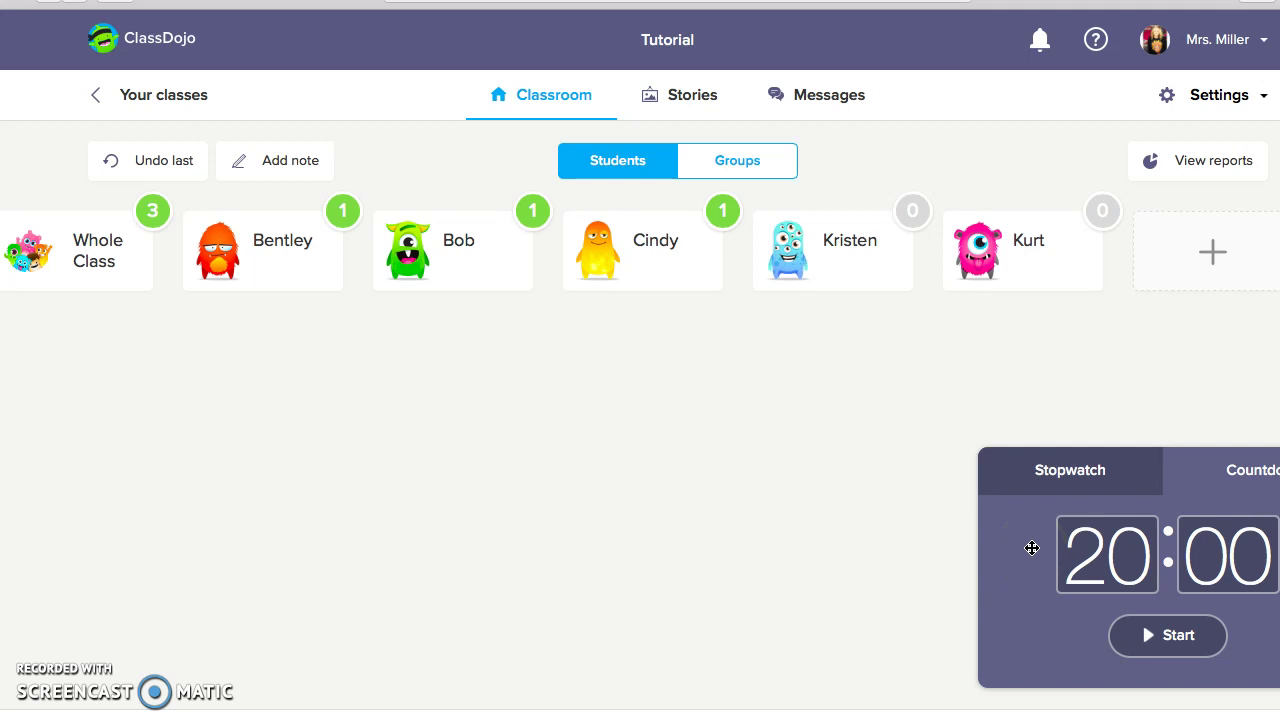
{"action": "left_click", "coordinate": [1095, 556]}
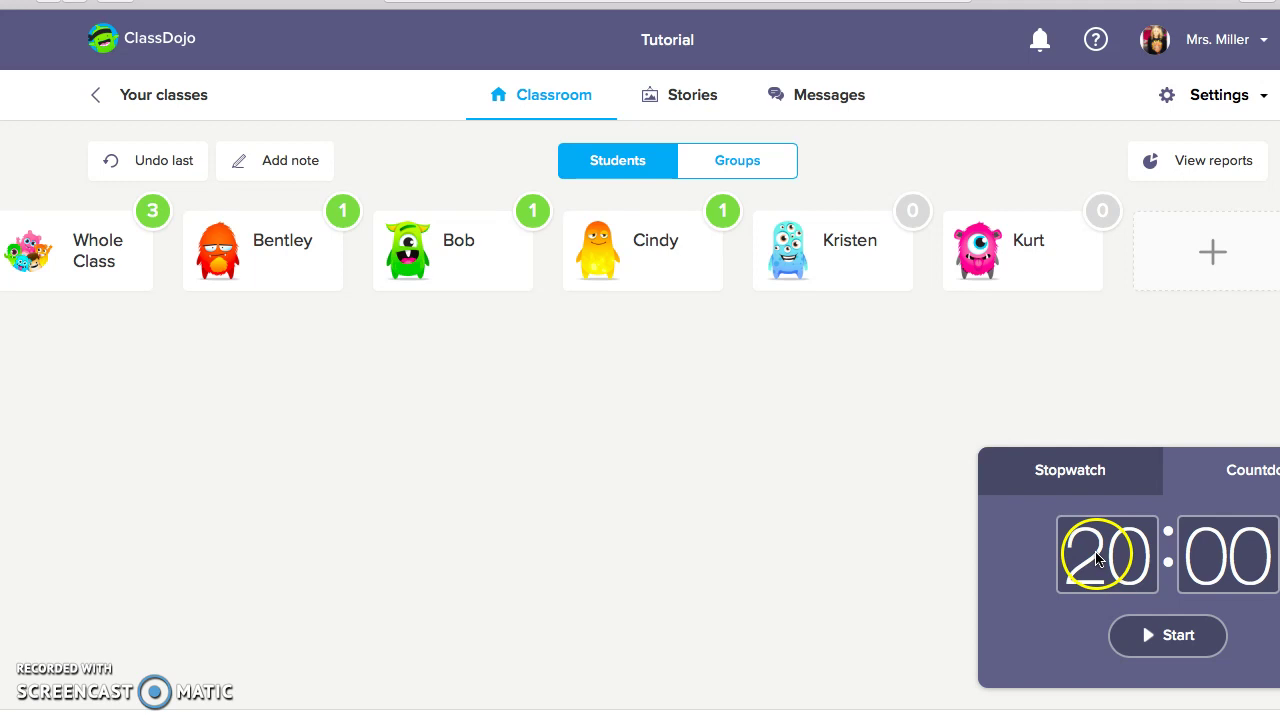
{"action": "type", "text": "15"}
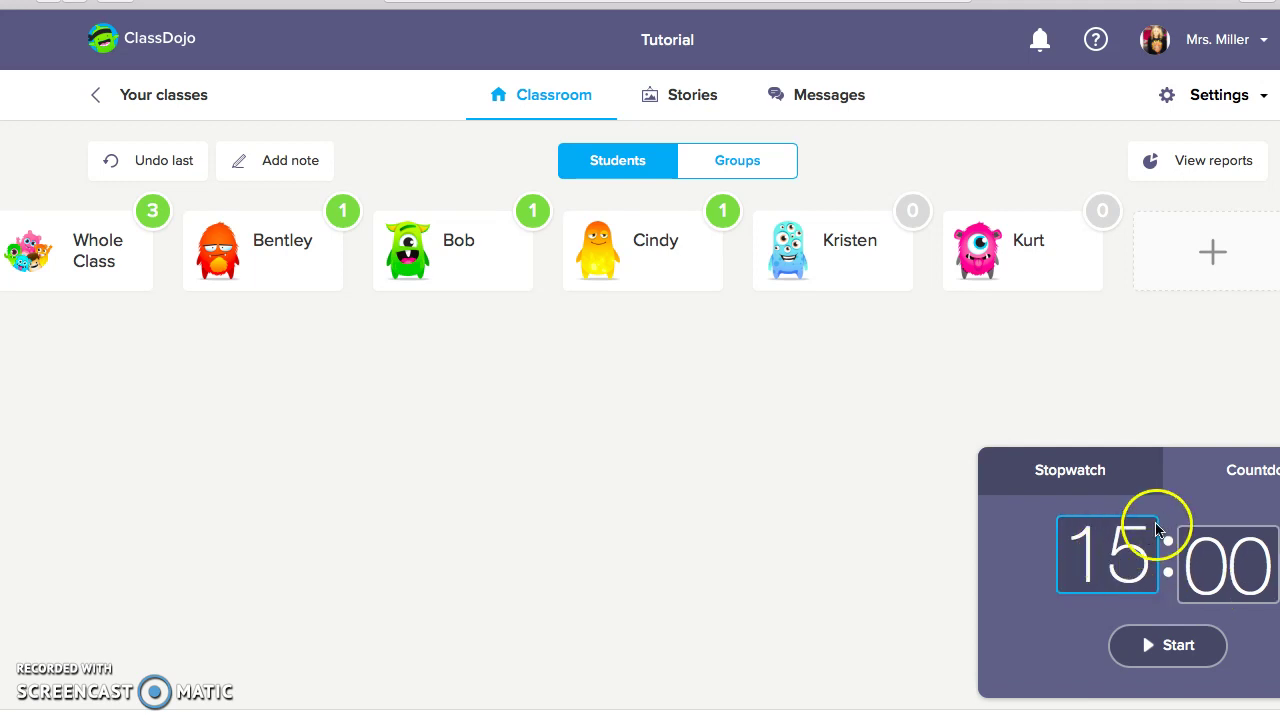
{"action": "left_click", "coordinate": [1135, 470]}
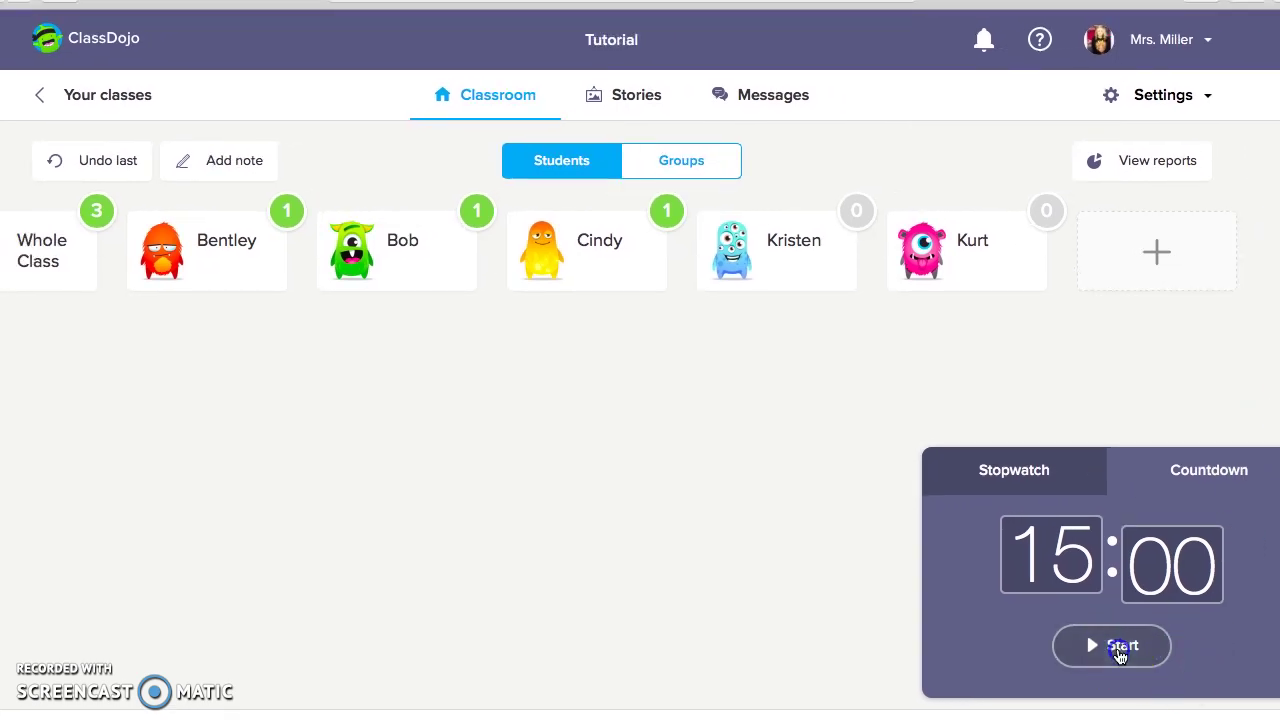
{"action": "left_click", "coordinate": [1100, 645]}
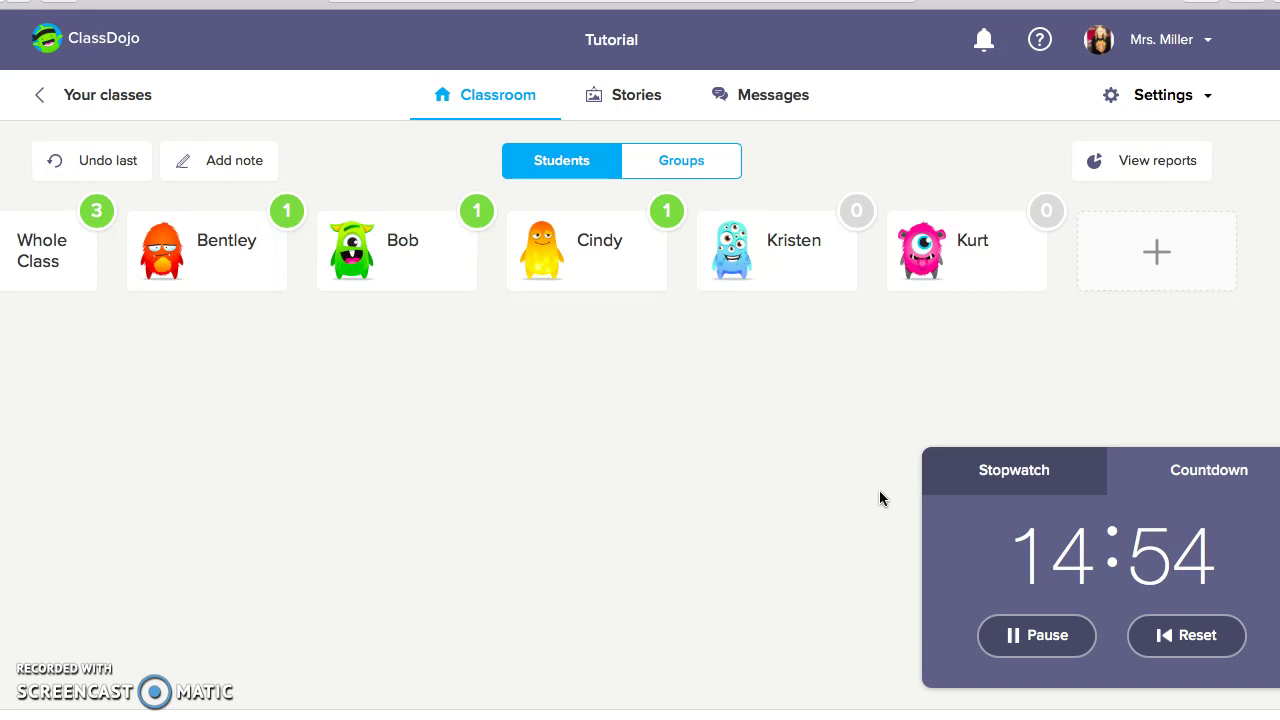
Pause the countdown at 14:47 and close the timer panel
{"action": "left_click", "coordinate": [1037, 506]}
{"action": "left_click", "coordinate": [1014, 662]}
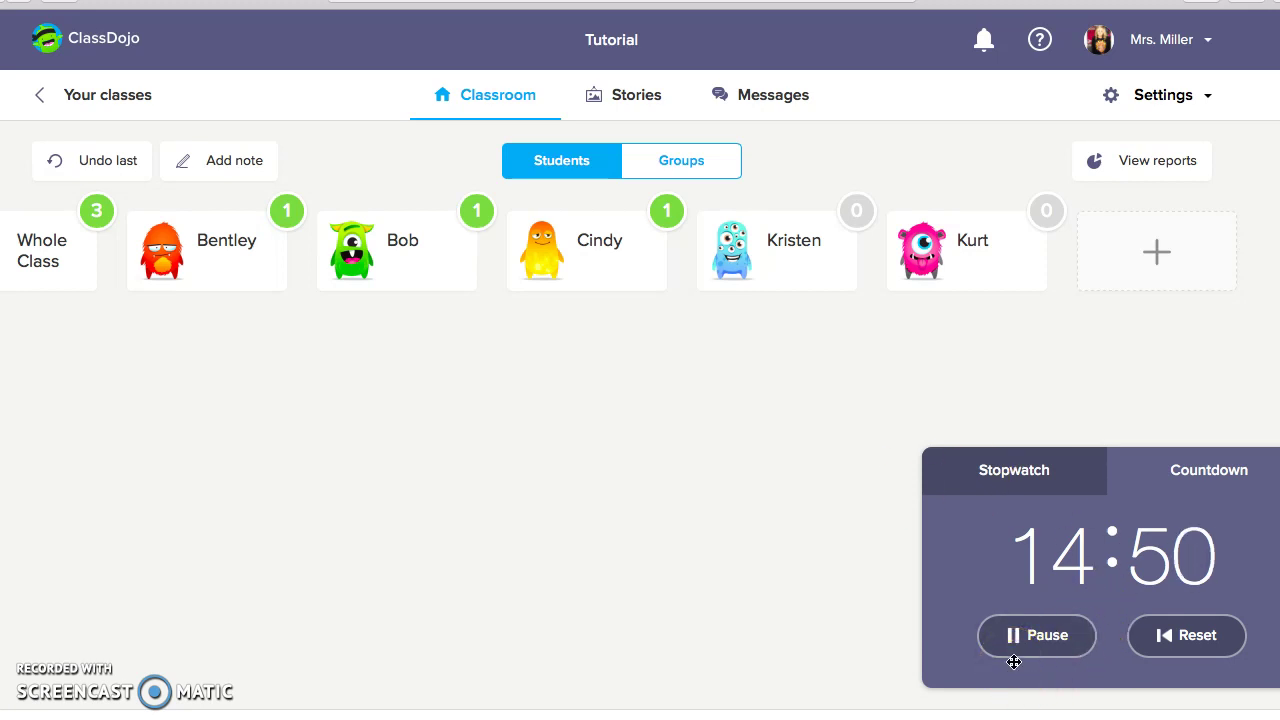
{"action": "left_click", "coordinate": [1019, 636]}
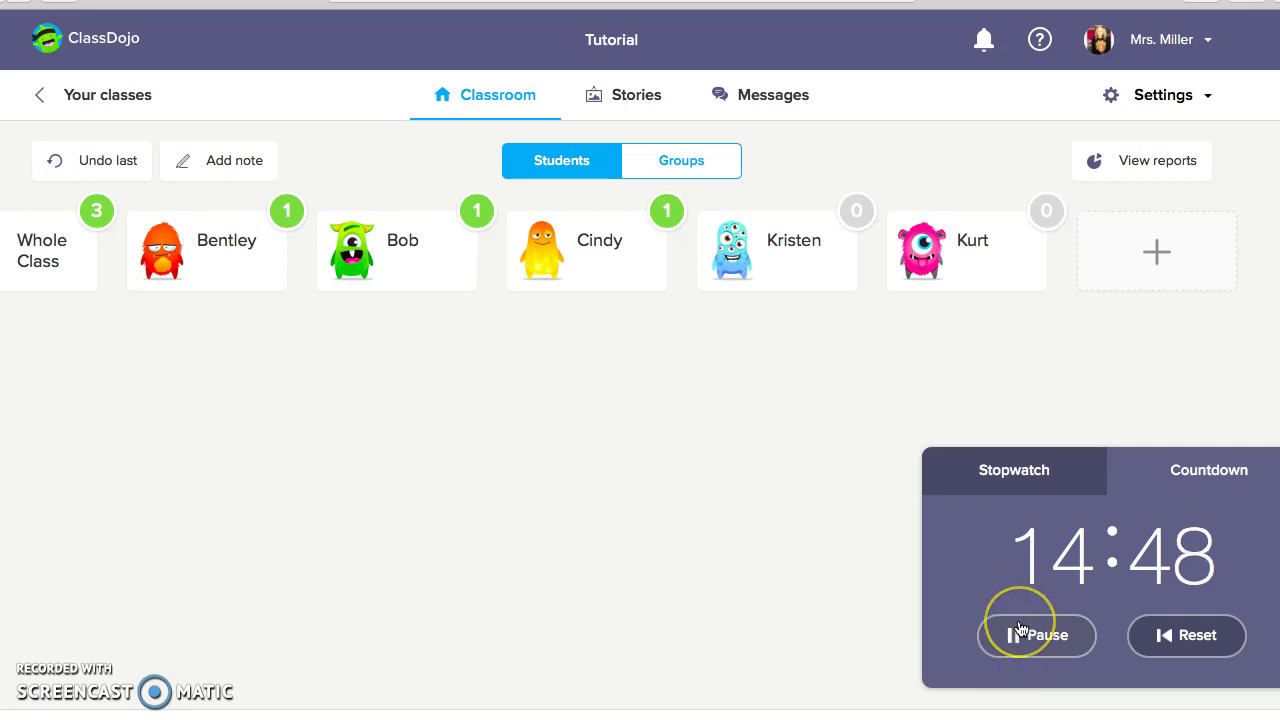
{"action": "left_click", "coordinate": [1020, 630]}
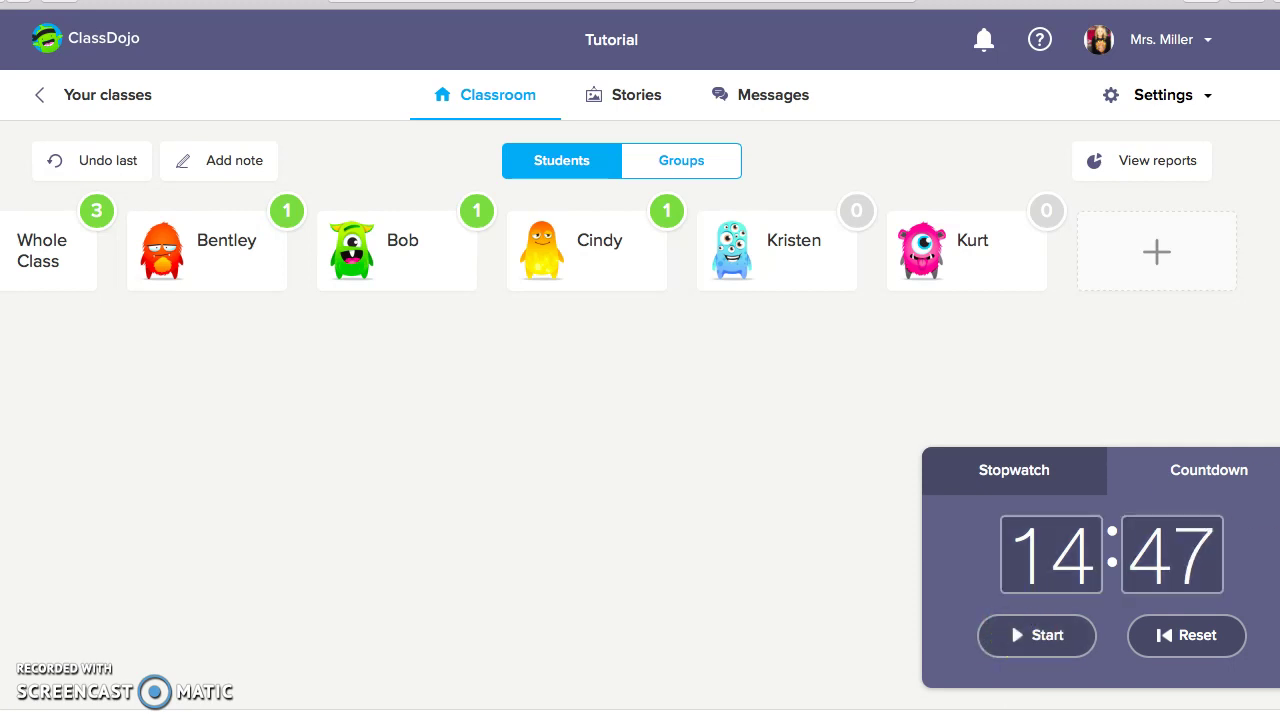
{"action": "left_click", "coordinate": [723, 91]}
{"action": "left_click", "coordinate": [492, 6]}
{"action": "left_click", "coordinate": [264, 40]}
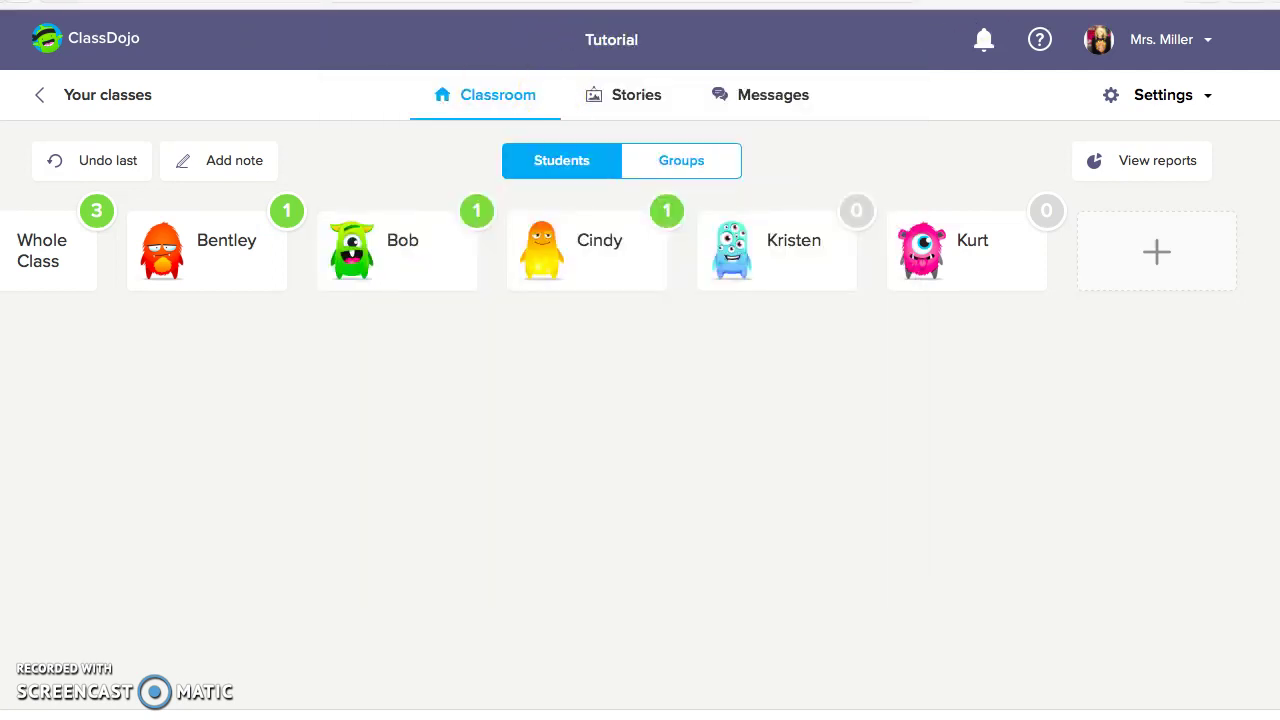
View the Tutorial Class Story page, then switch to Messages to see parents to invite
{"action": "left_click", "coordinate": [631, 86]}
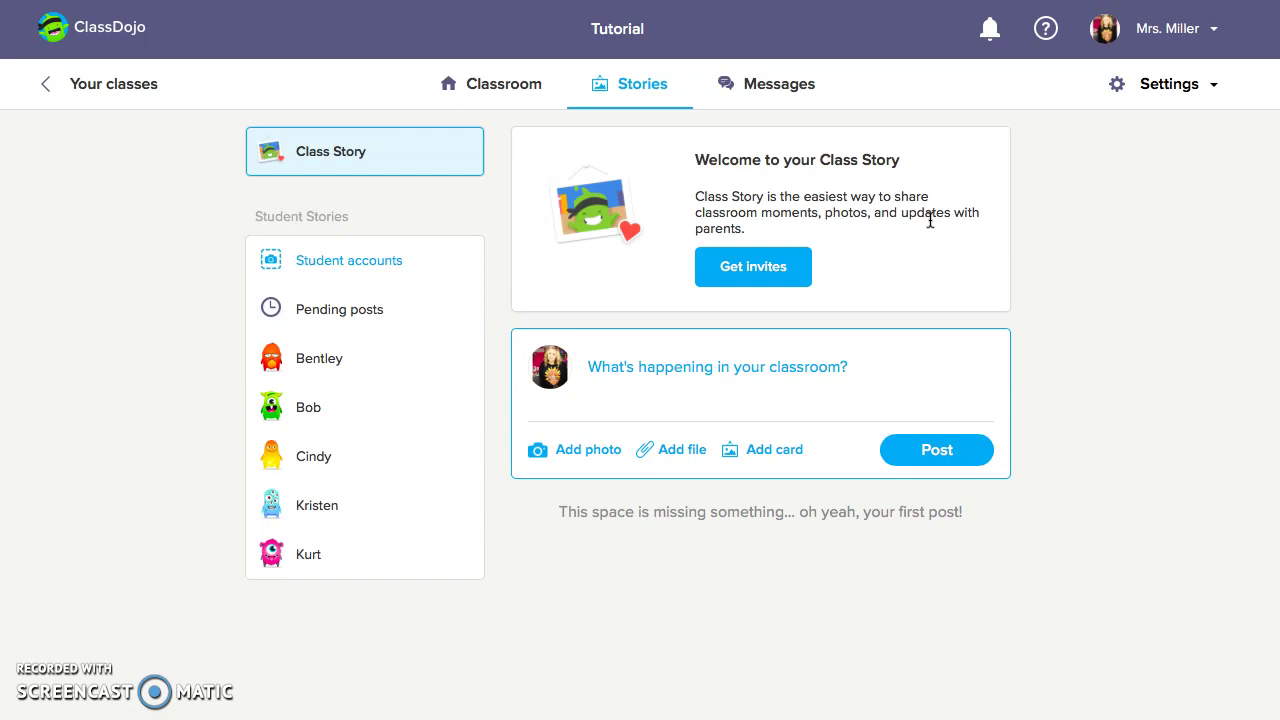
{"action": "left_click", "coordinate": [752, 86]}
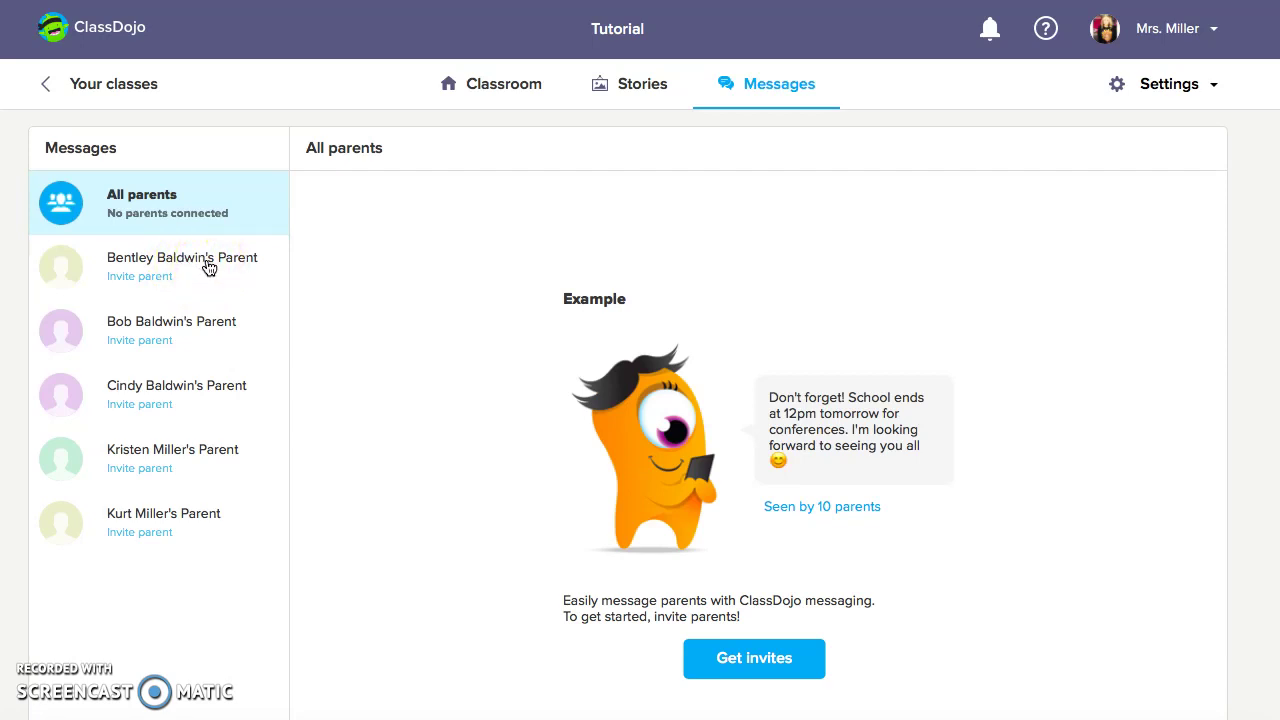
Switch from Messages back to the still-empty Tutorial Class Story page
{"action": "left_click", "coordinate": [625, 86]}
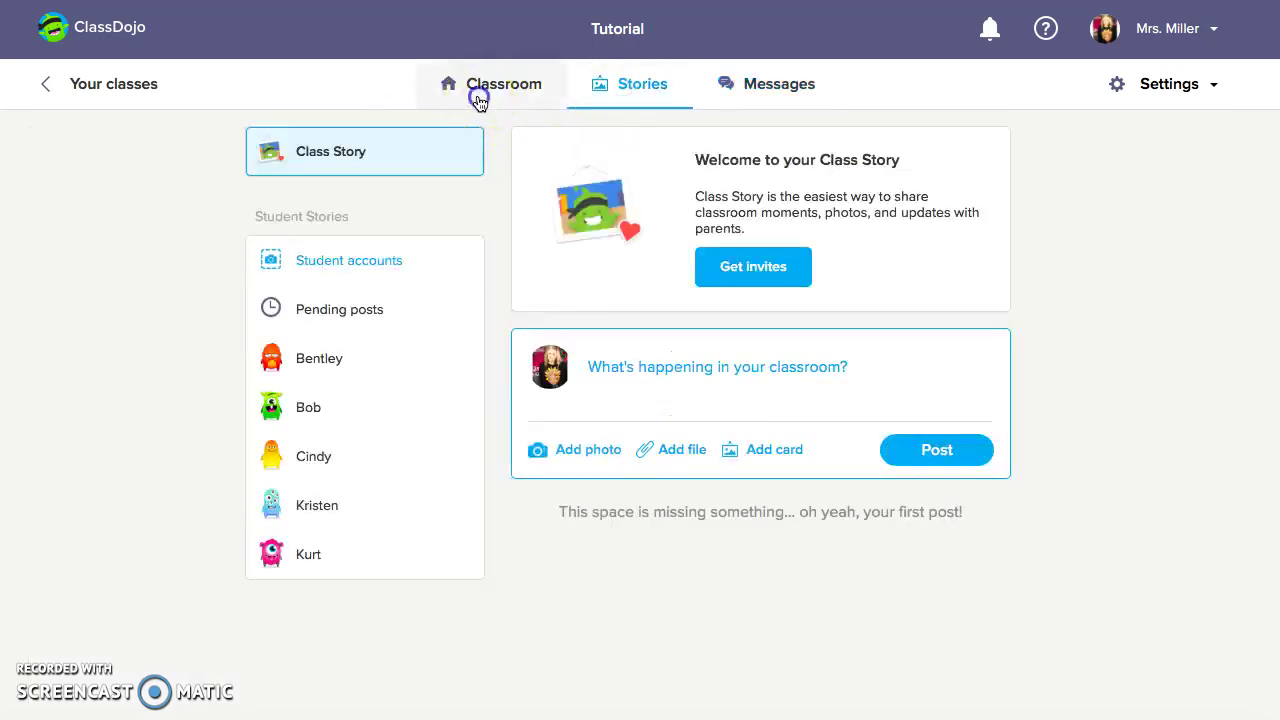
Return to the Classroom page showing the five students, whole class at 3
{"action": "left_click", "coordinate": [477, 94]}
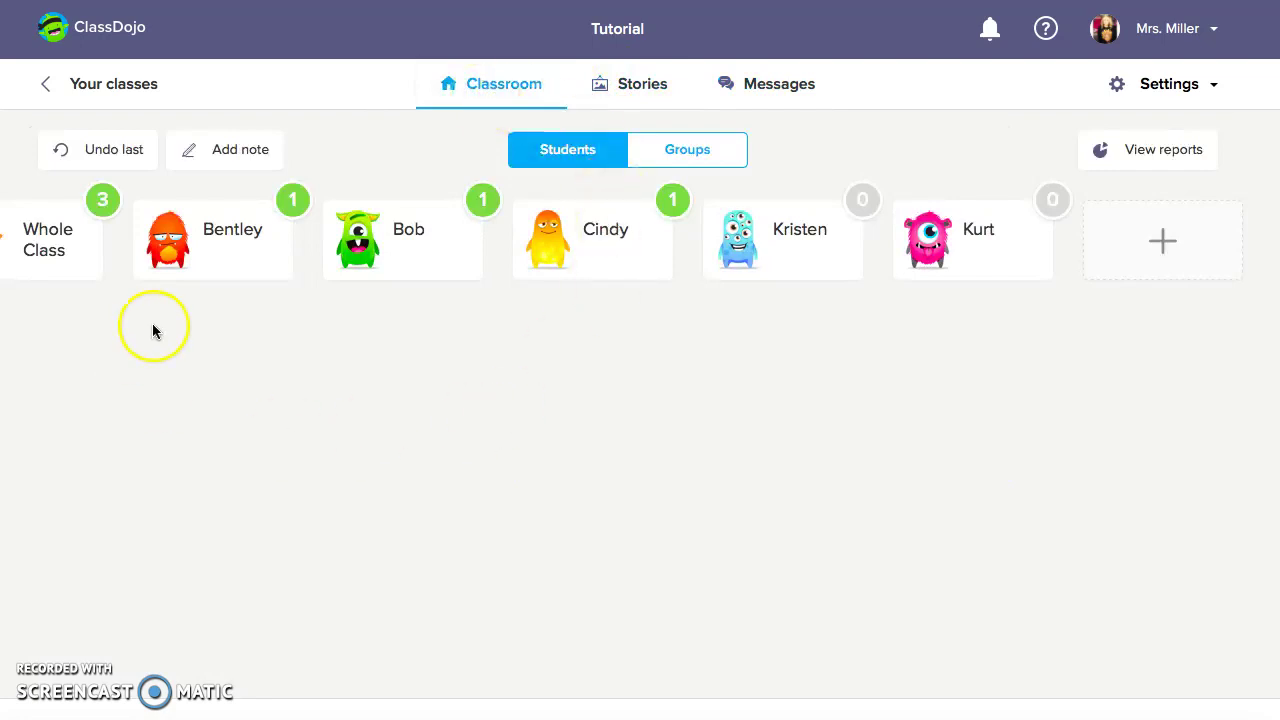